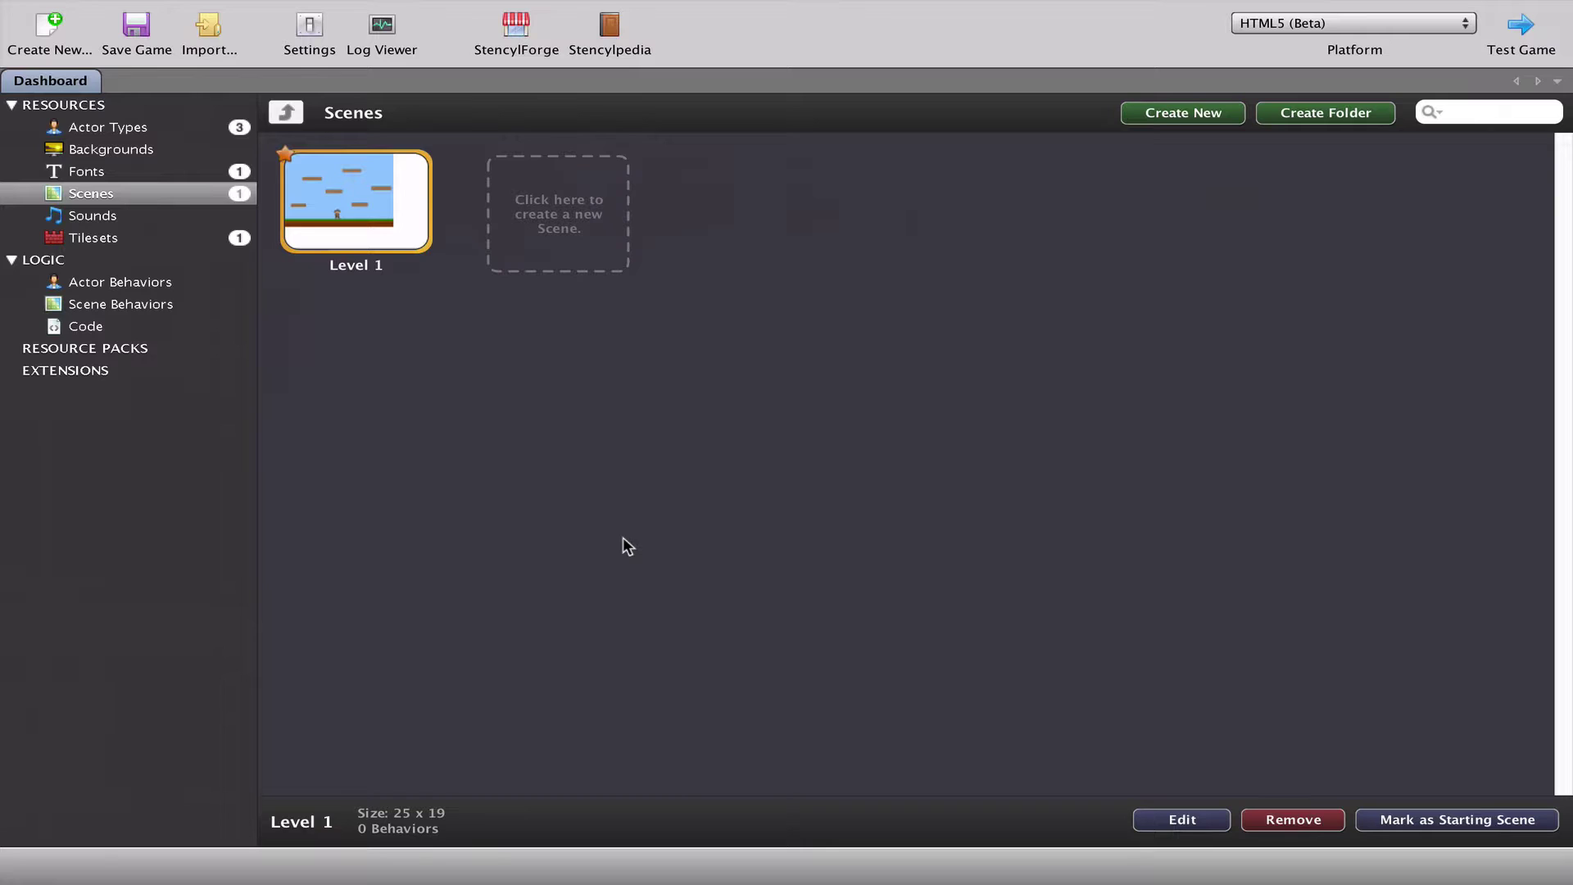
- Browse the Actor Types, Backgrounds, Scenes and Tilesets lists, ending on Scenes
{"action": "left_click", "coordinate": [133, 127]}
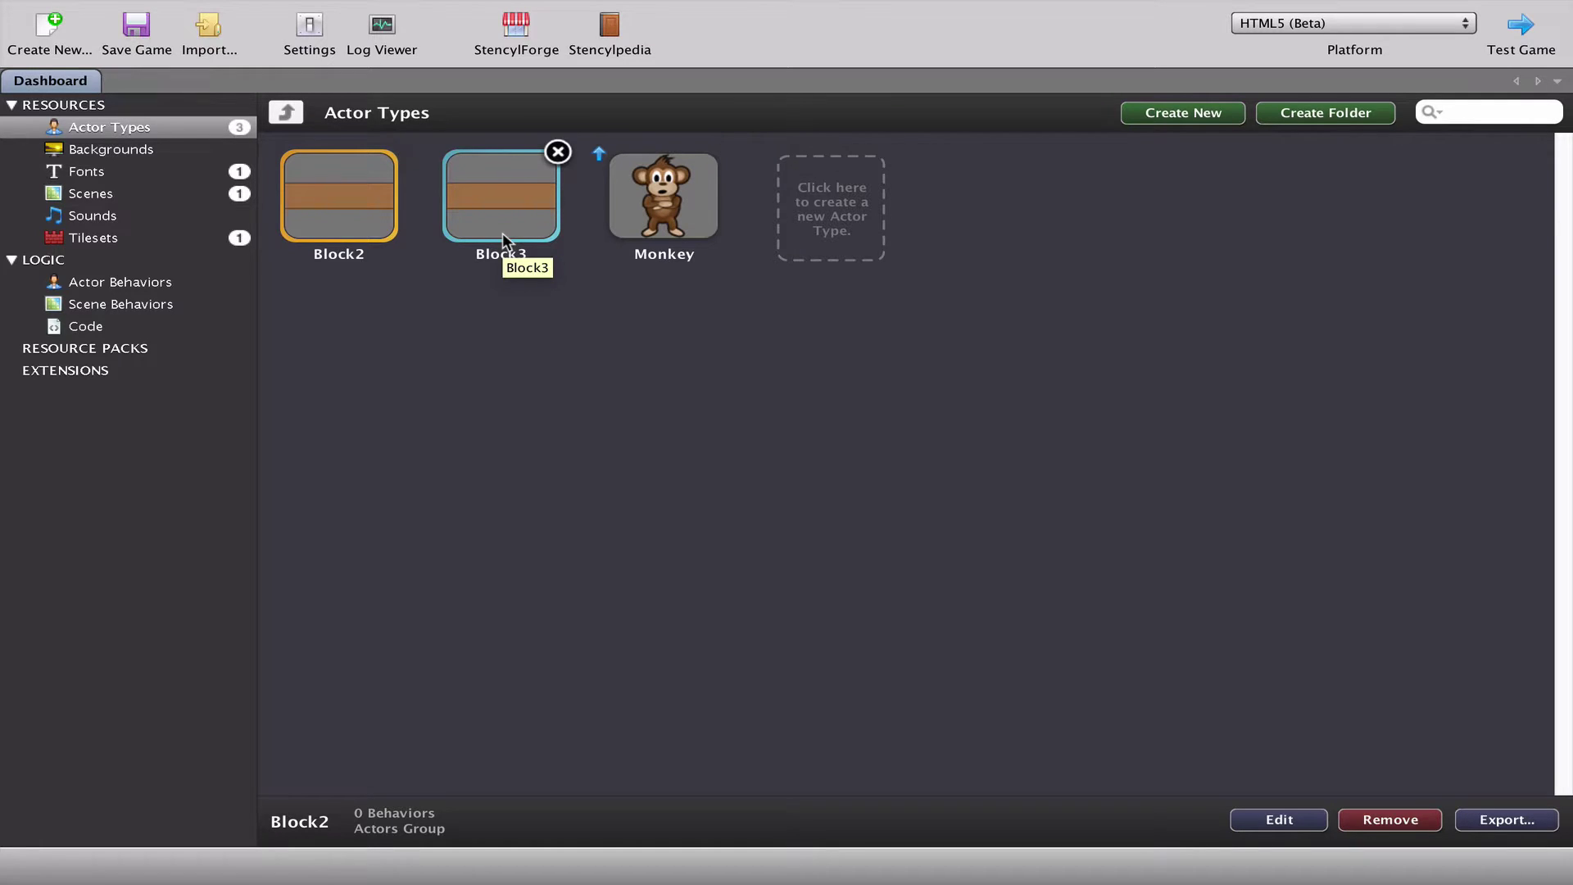
{"action": "left_click", "coordinate": [143, 153]}
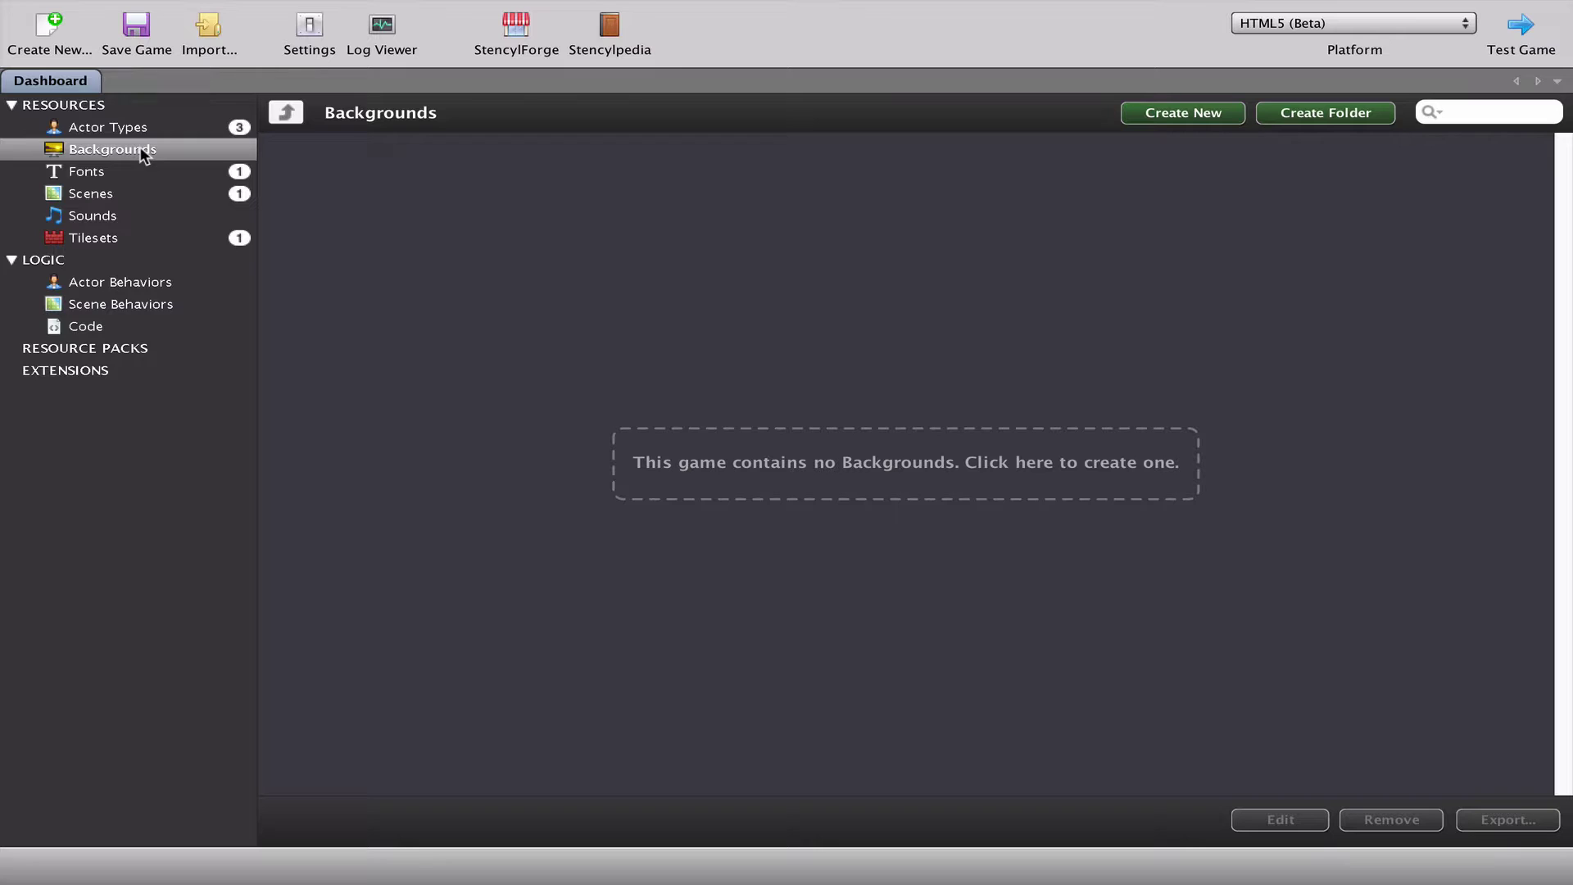
{"action": "left_click", "coordinate": [119, 193]}
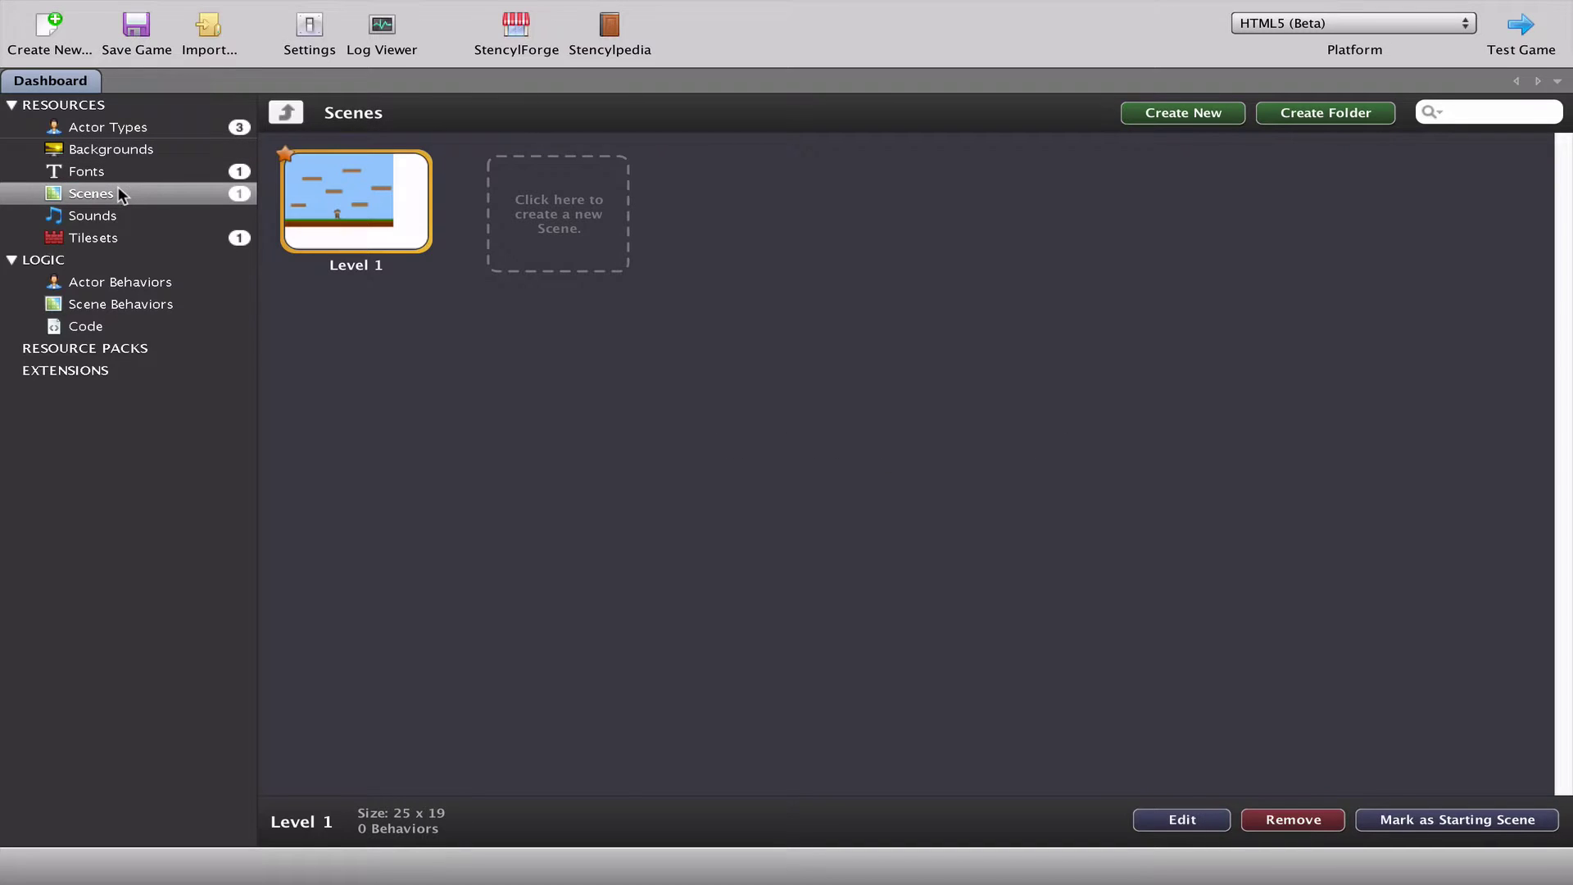
{"action": "left_click", "coordinate": [109, 238]}
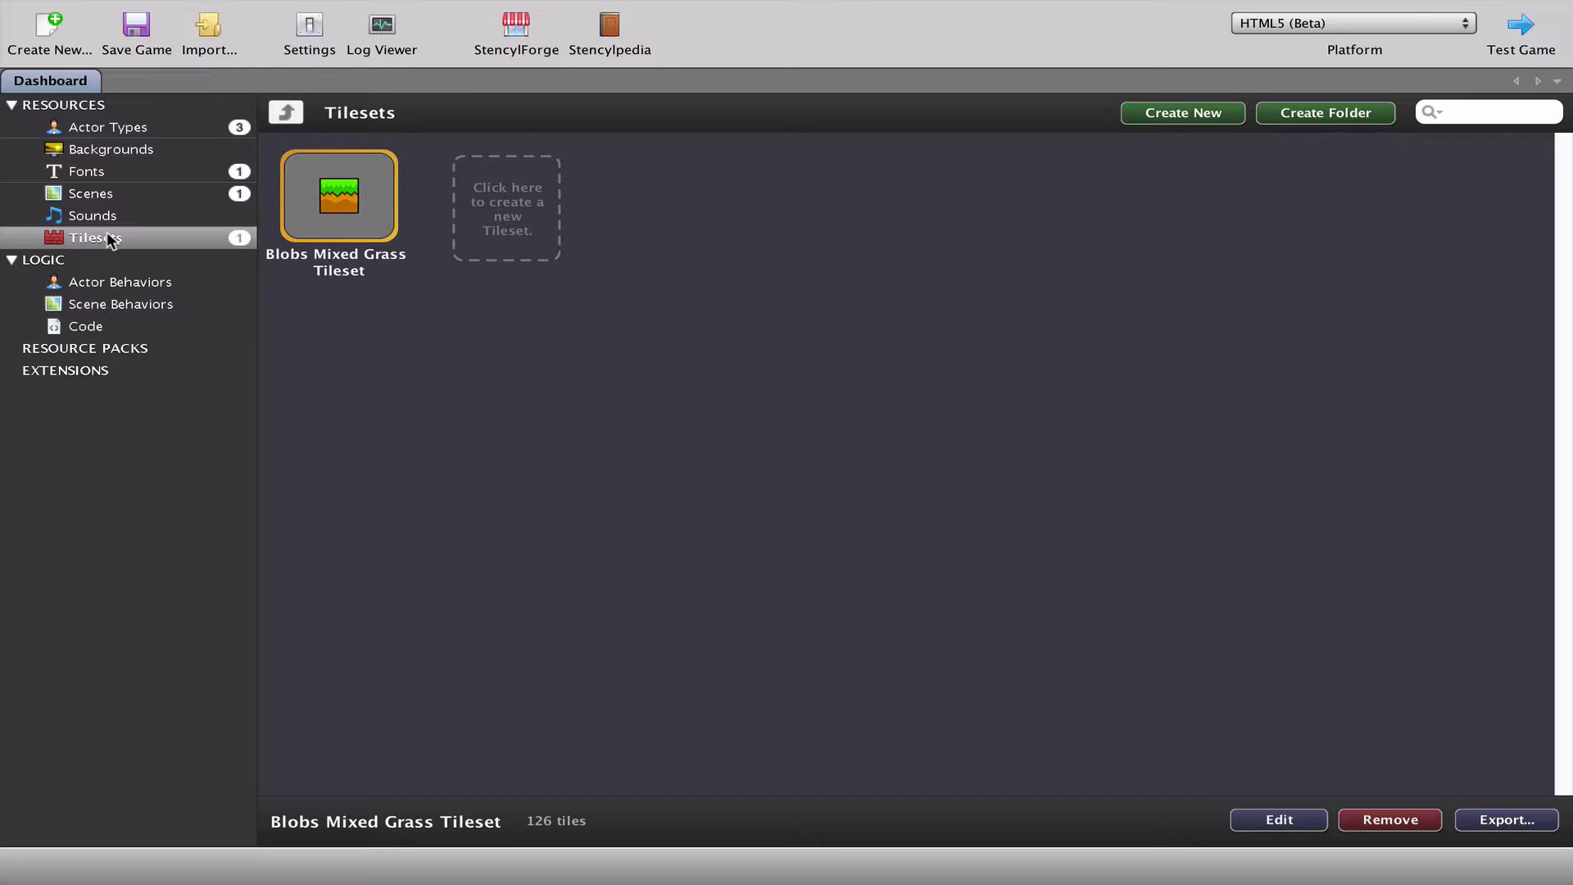
{"action": "left_click", "coordinate": [141, 193]}
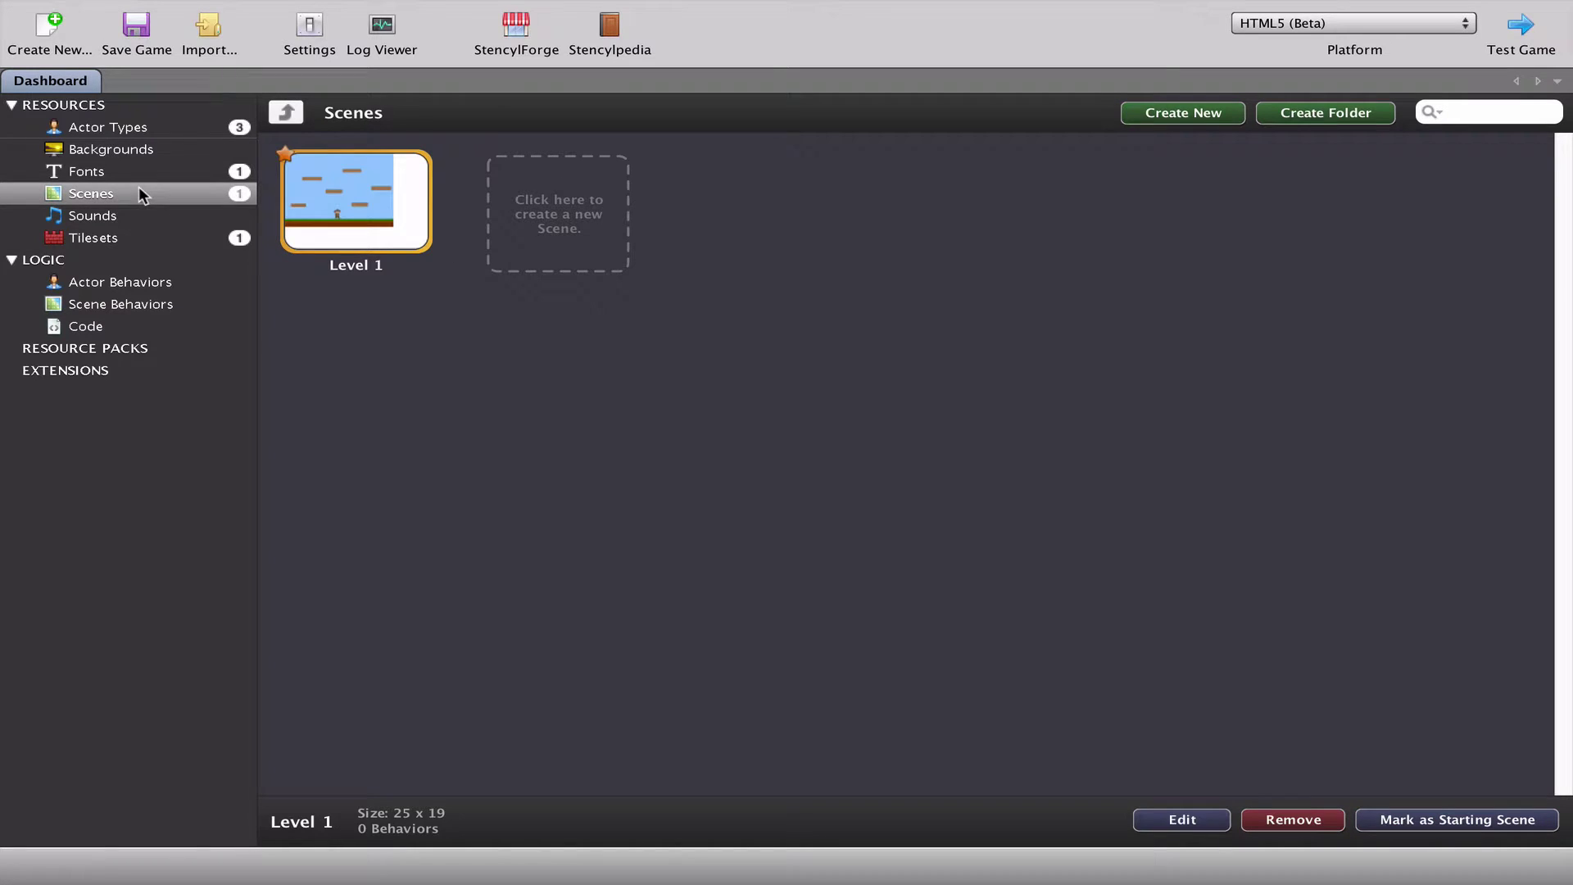
- Create a scene named 'Level 1A' with a light cyan solid-colour background
{"action": "left_click", "coordinate": [586, 239]}
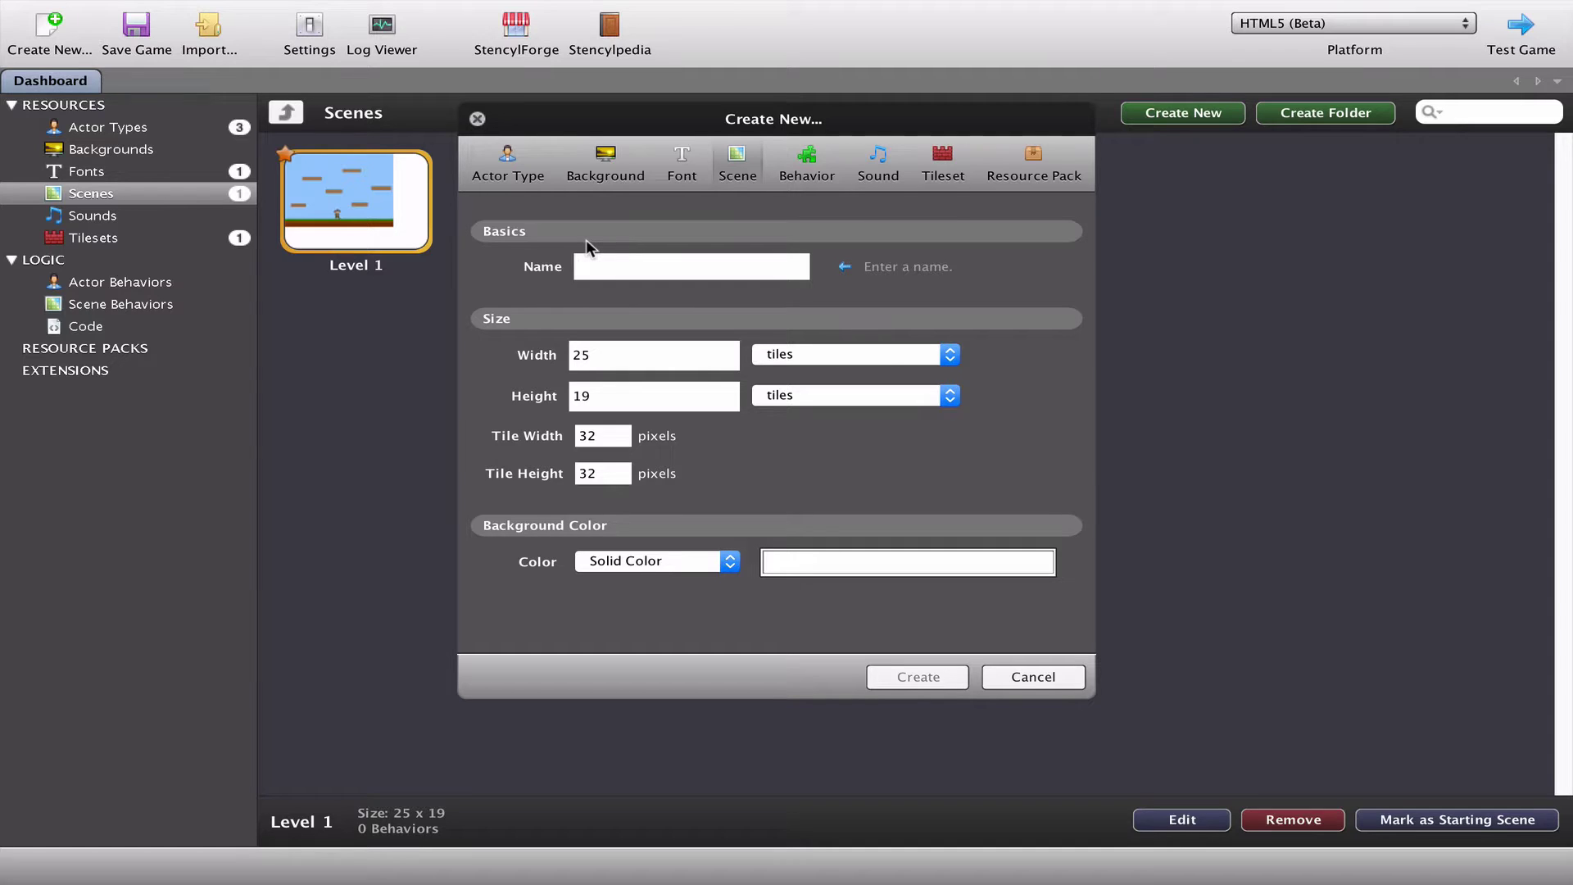
{"action": "type", "text": "Level 1A"}
{"action": "left_click", "coordinate": [791, 572]}
{"action": "left_click", "coordinate": [974, 703]}
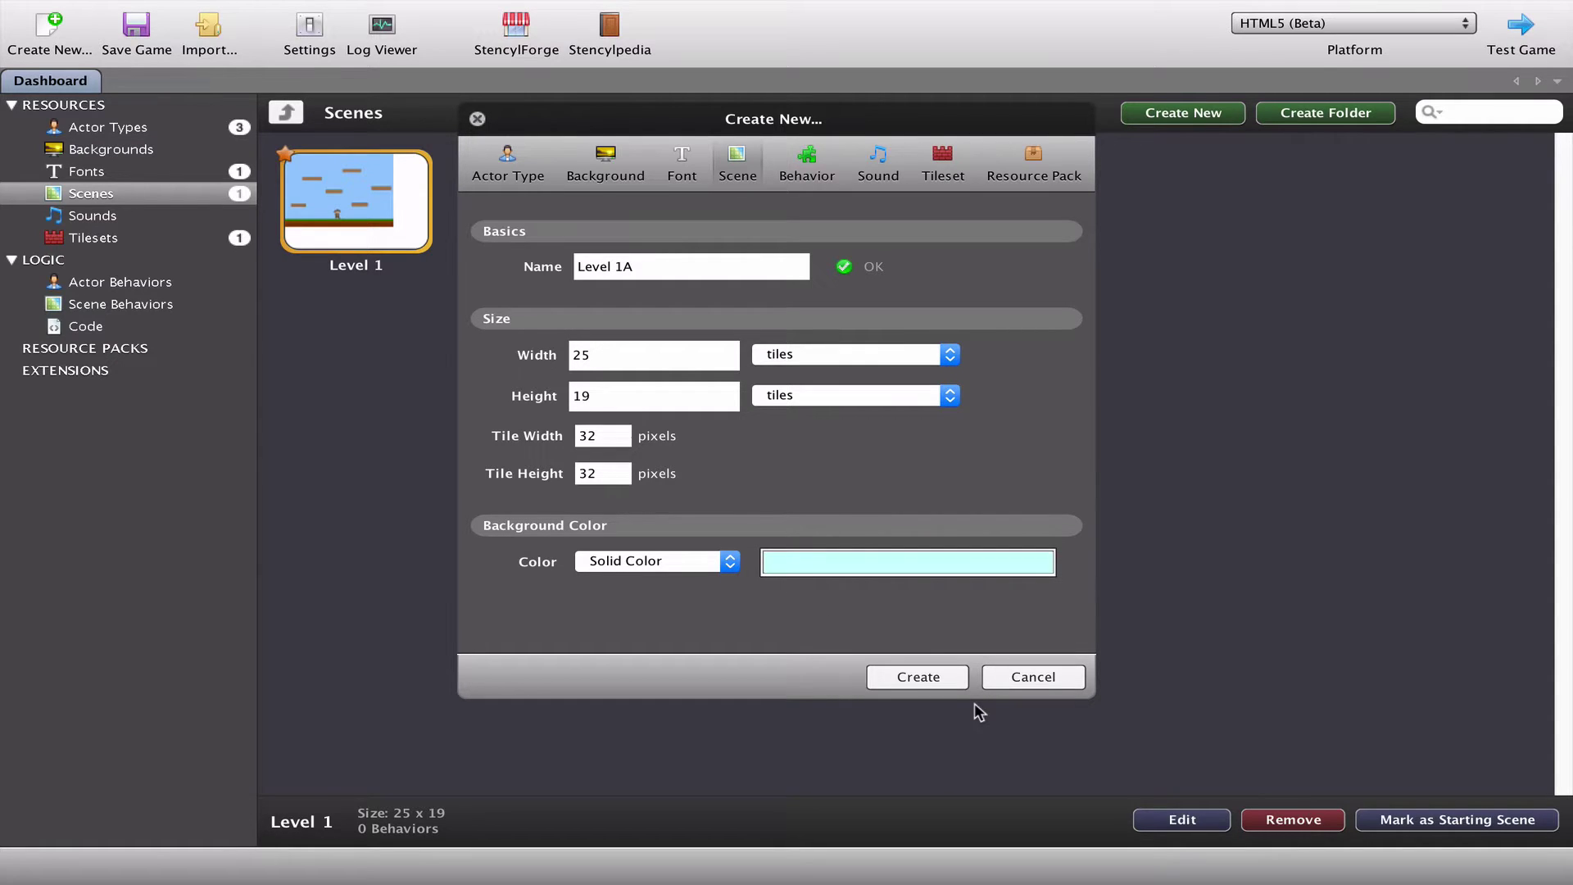
{"action": "left_click", "coordinate": [919, 677]}
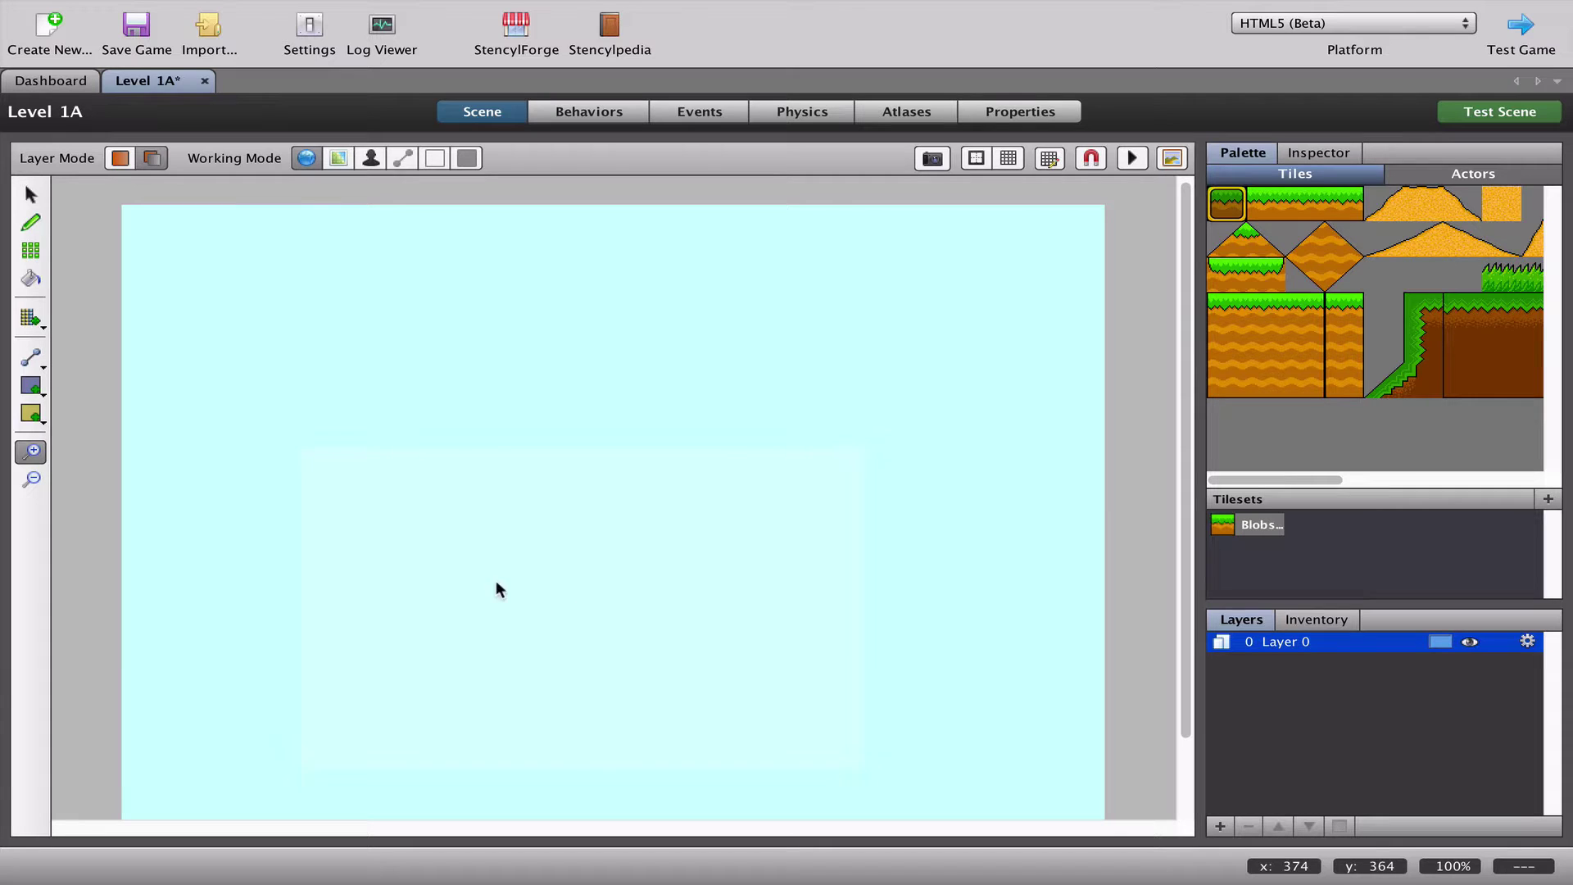
- Zoom to 75% and paint a grass tile row with dirt beneath along the bottom
{"action": "left_click", "coordinate": [30, 479]}
{"action": "left_click", "coordinate": [449, 431]}
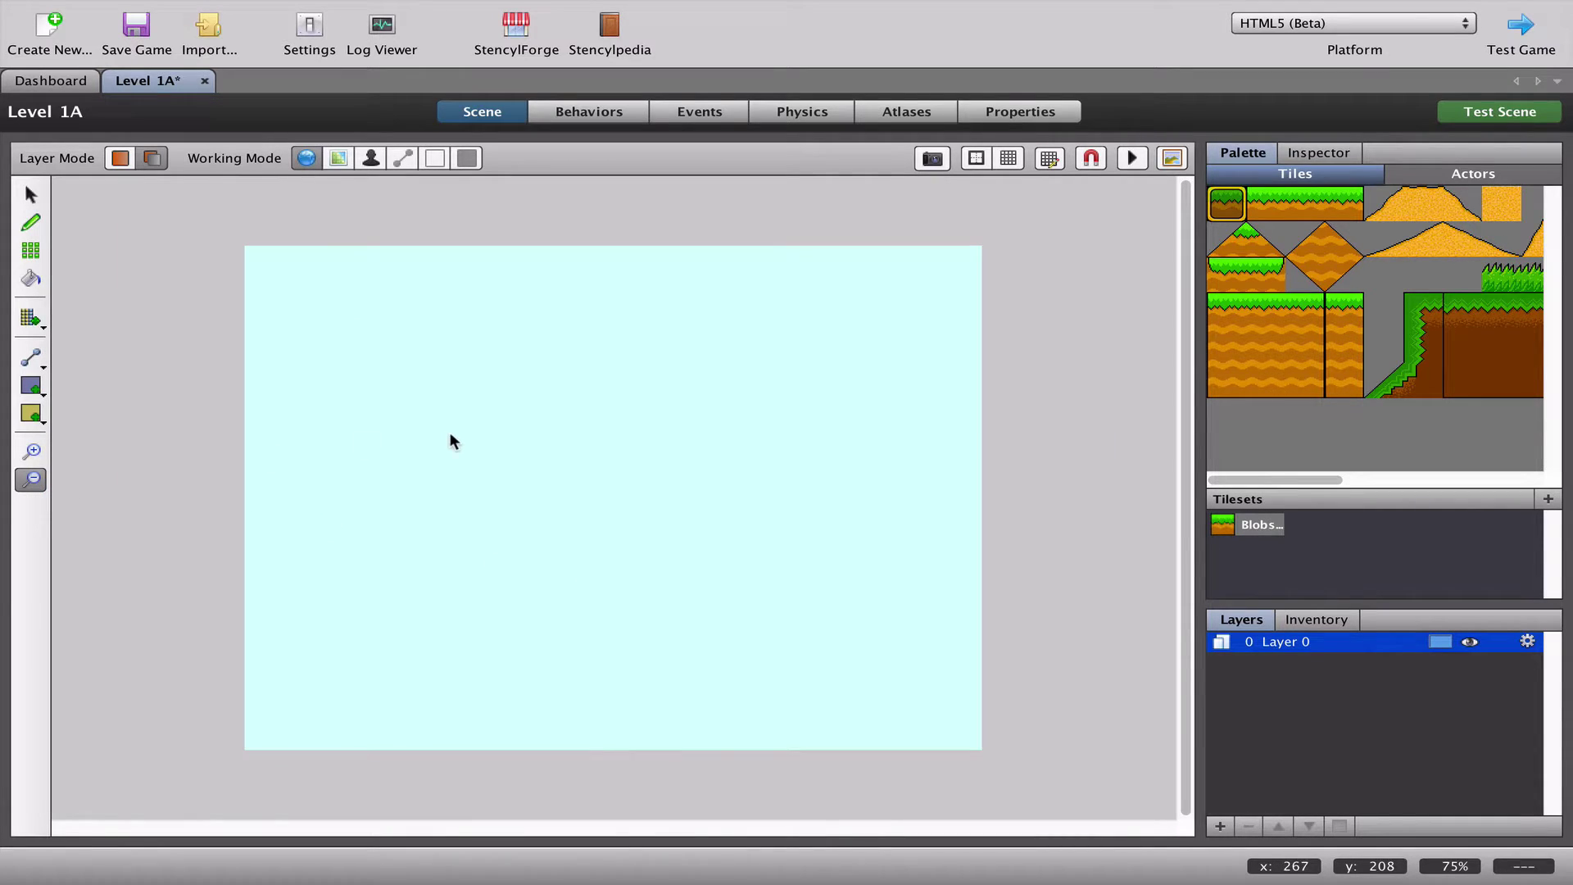
{"action": "left_click", "coordinate": [30, 194]}
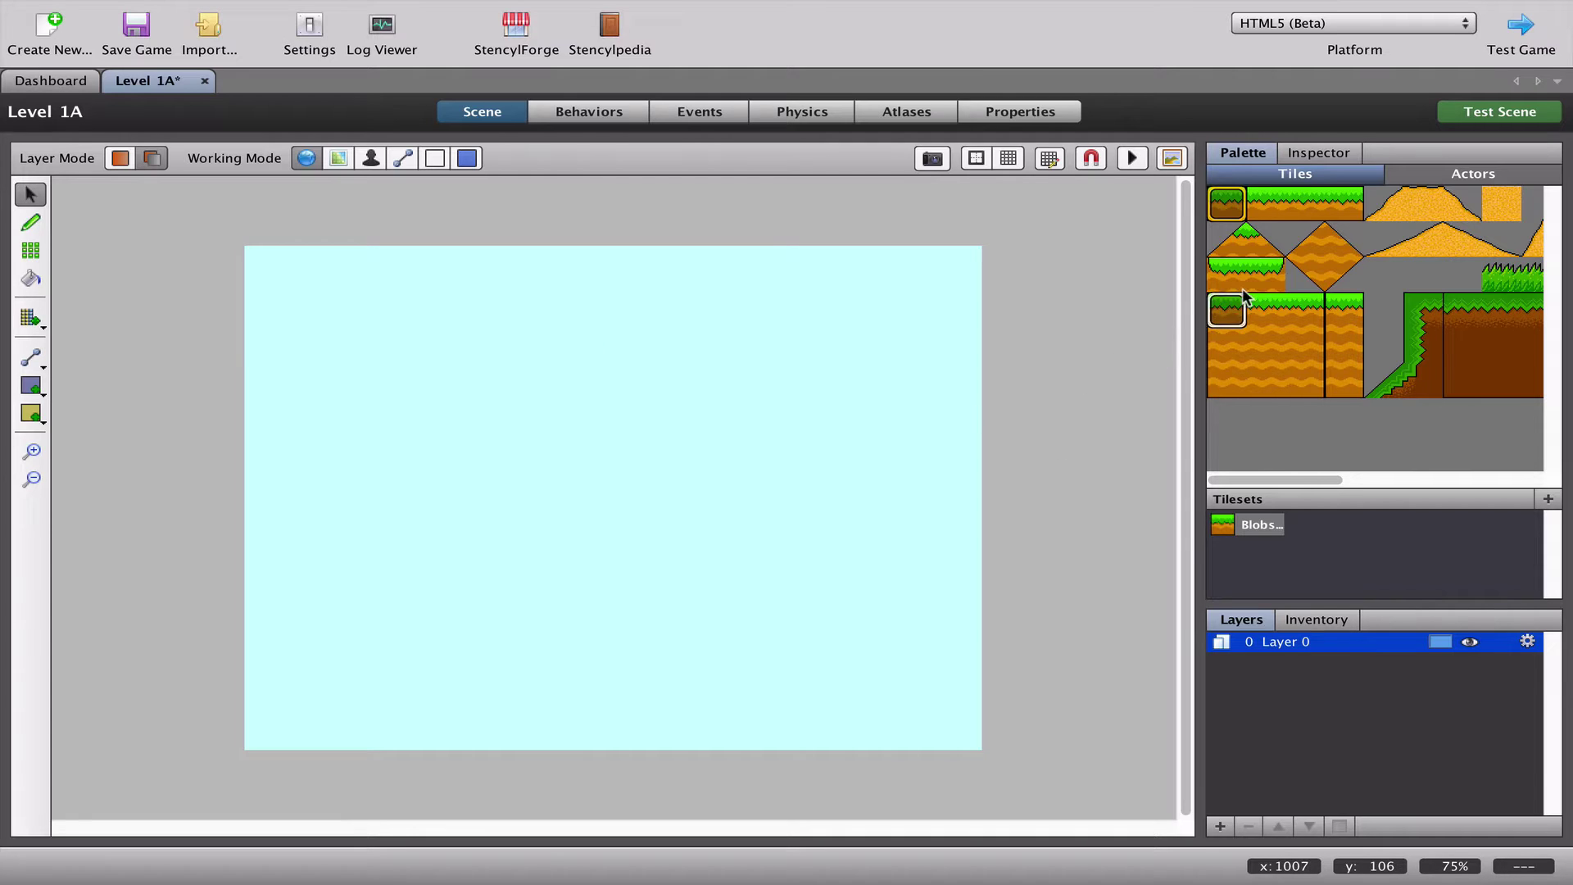
{"action": "left_click", "coordinate": [1265, 311]}
{"action": "mouse_move", "coordinate": [259, 709]}
{"action": "left_mouse_down"}
{"action": "mouse_move", "coordinate": [825, 691]}
{"action": "mouse_move", "coordinate": [975, 703]}
{"action": "left_mouse_up"}
{"action": "left_click", "coordinate": [1265, 345]}
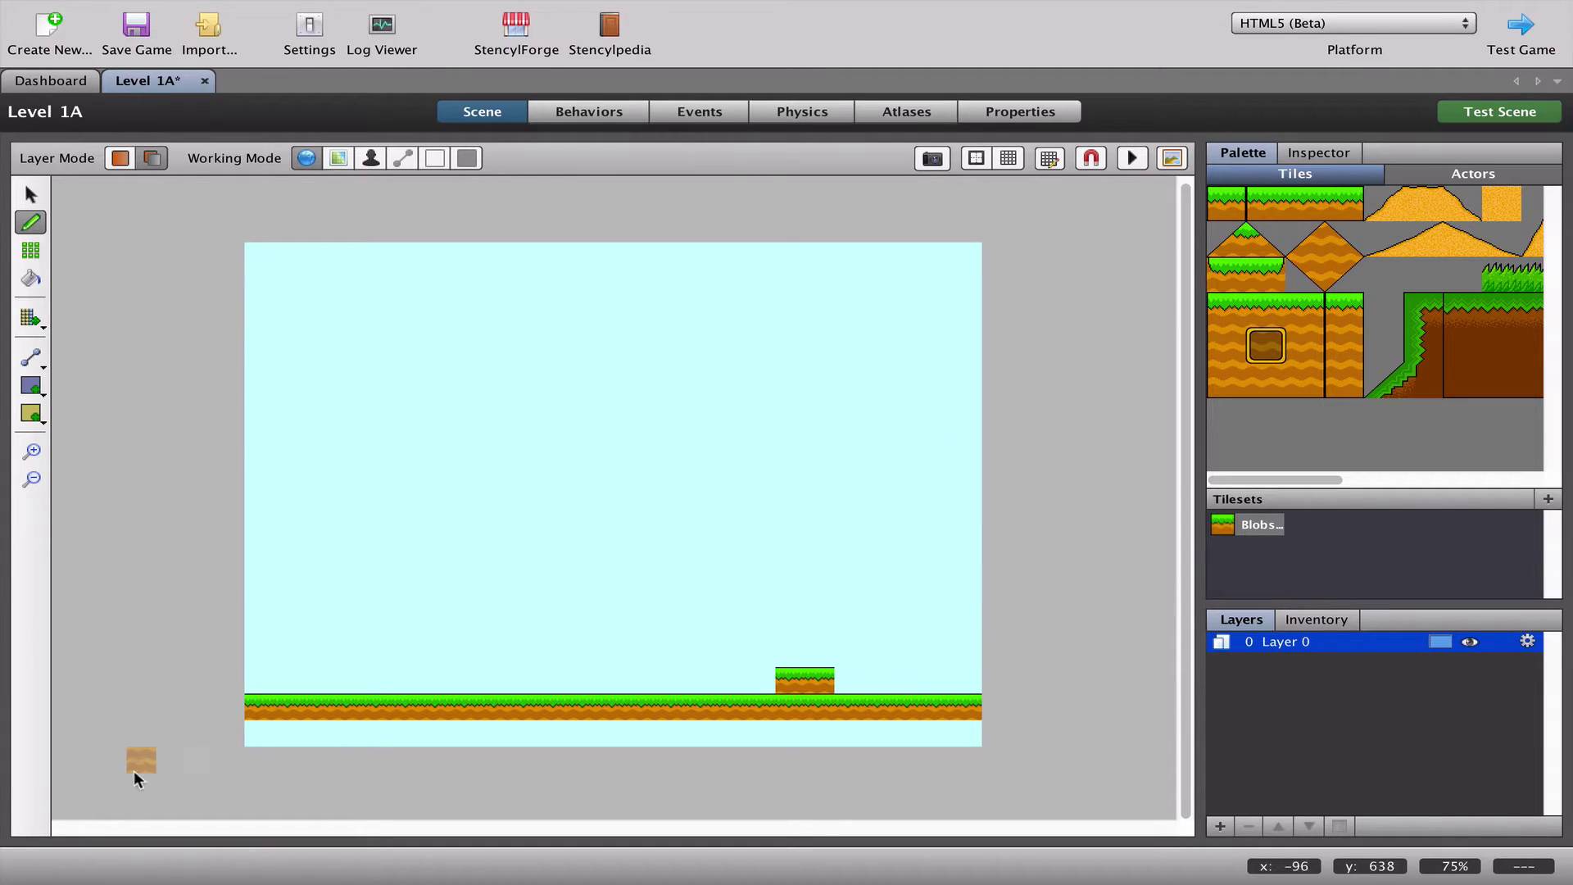
{"action": "mouse_move", "coordinate": [209, 759]}
{"action": "left_mouse_down"}
{"action": "mouse_move", "coordinate": [250, 740]}
{"action": "mouse_move", "coordinate": [983, 737]}
{"action": "mouse_move", "coordinate": [799, 745]}
{"action": "mouse_move", "coordinate": [716, 724]}
{"action": "left_mouse_up"}
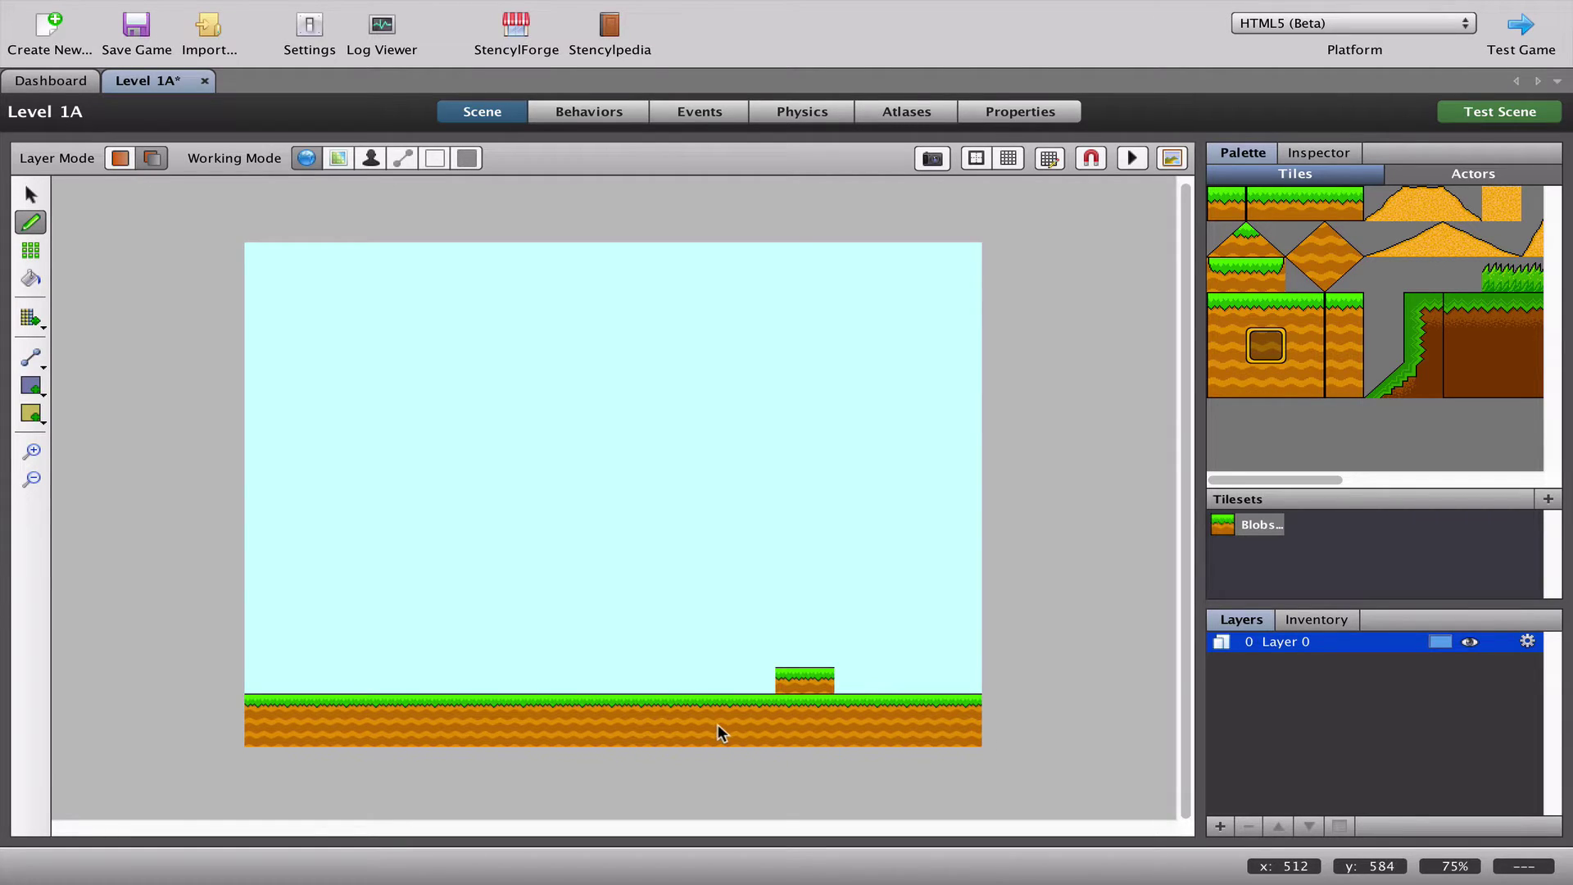
- Select and delete the small raised tile block above the floor
{"action": "left_click", "coordinate": [31, 194]}
{"action": "left_click_drag", "start_coordinate": [747, 620], "coordinate": [865, 692]}
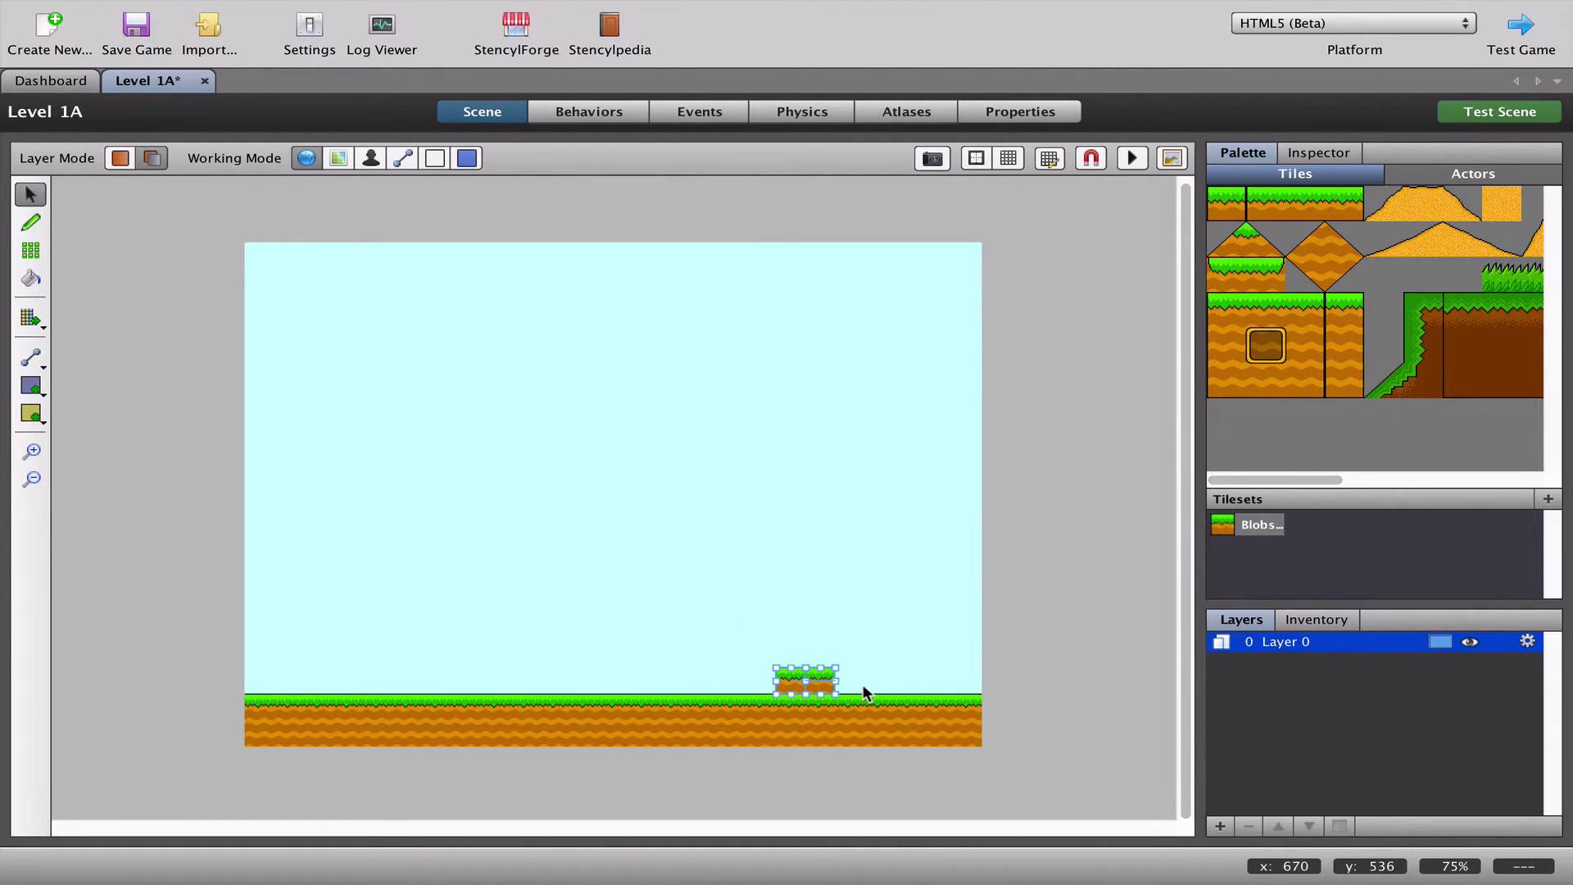
{"action": "key", "text": "Delete"}
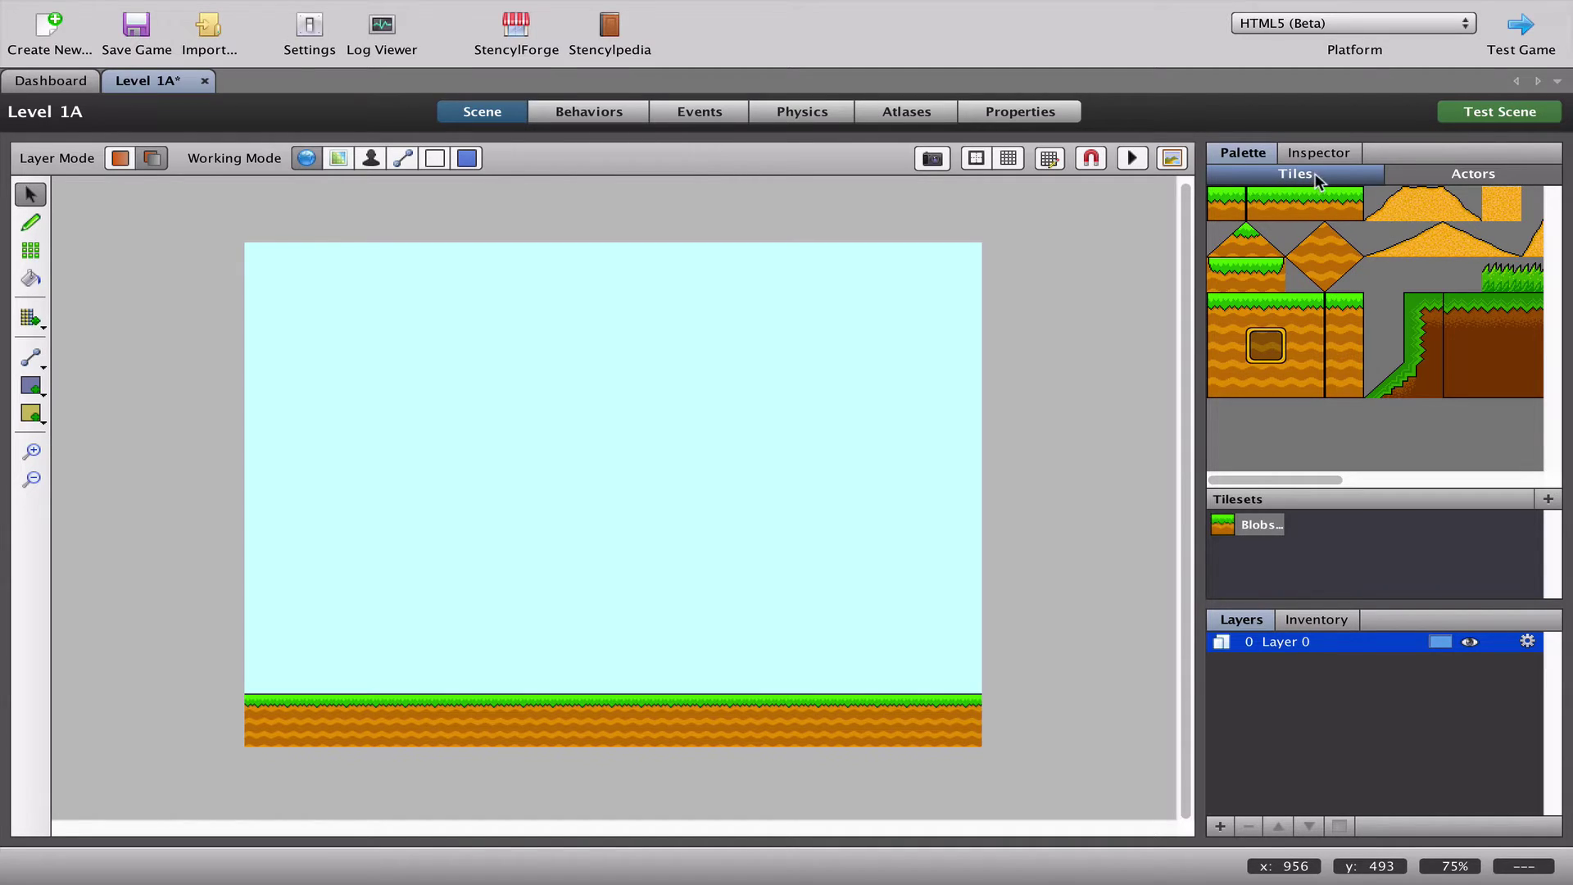
- Pick the Monkey actor, cancel its placement, and go back to the Dashboard
{"action": "left_click", "coordinate": [1463, 174]}
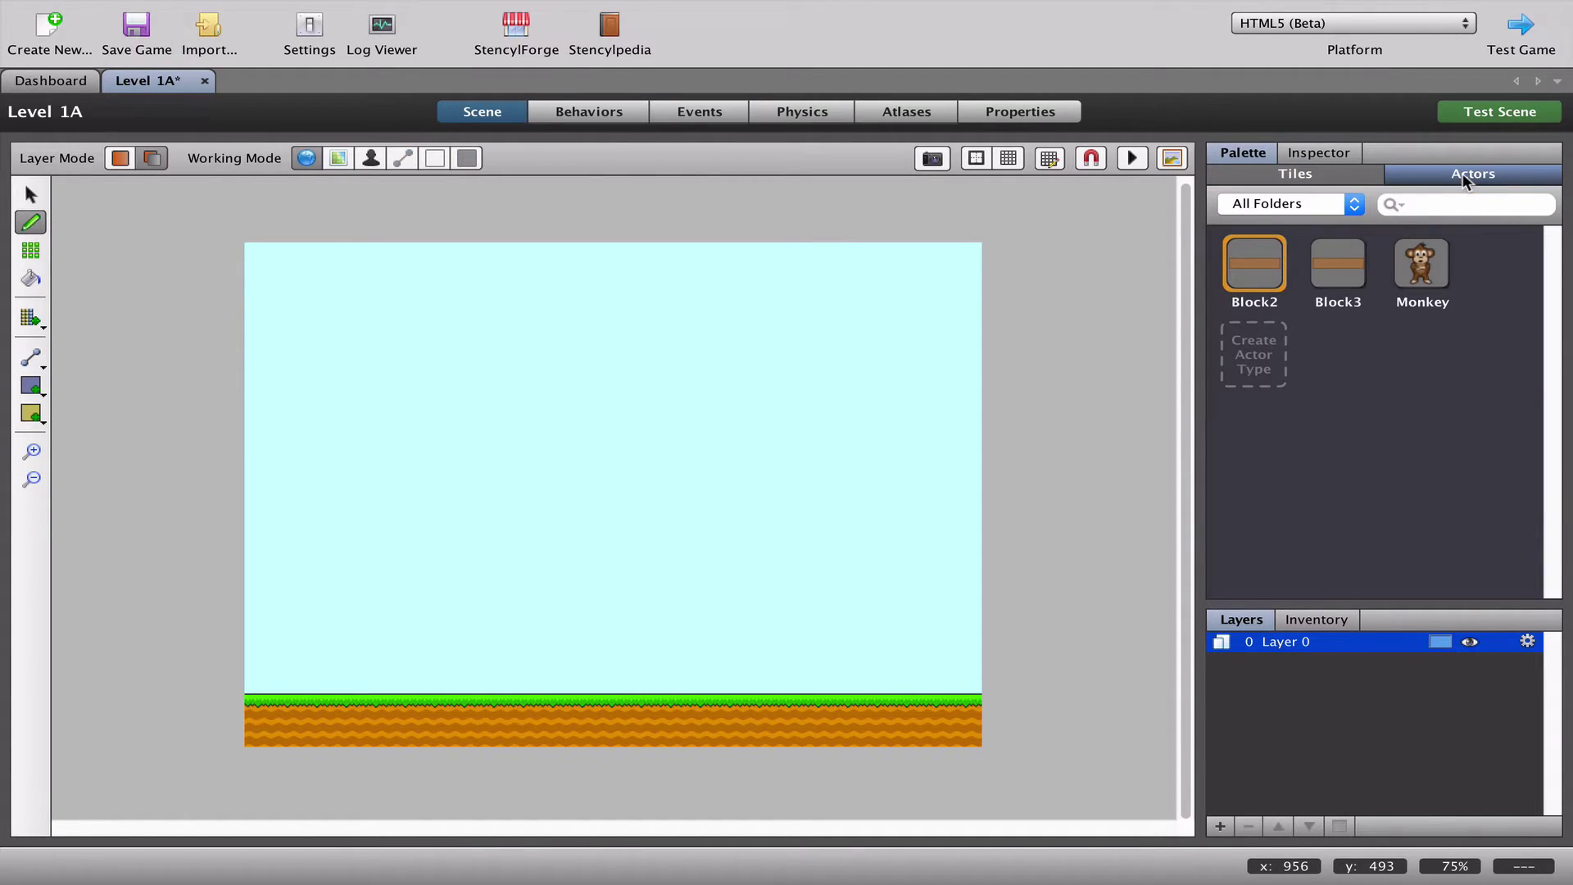
{"action": "left_click", "coordinate": [1428, 278]}
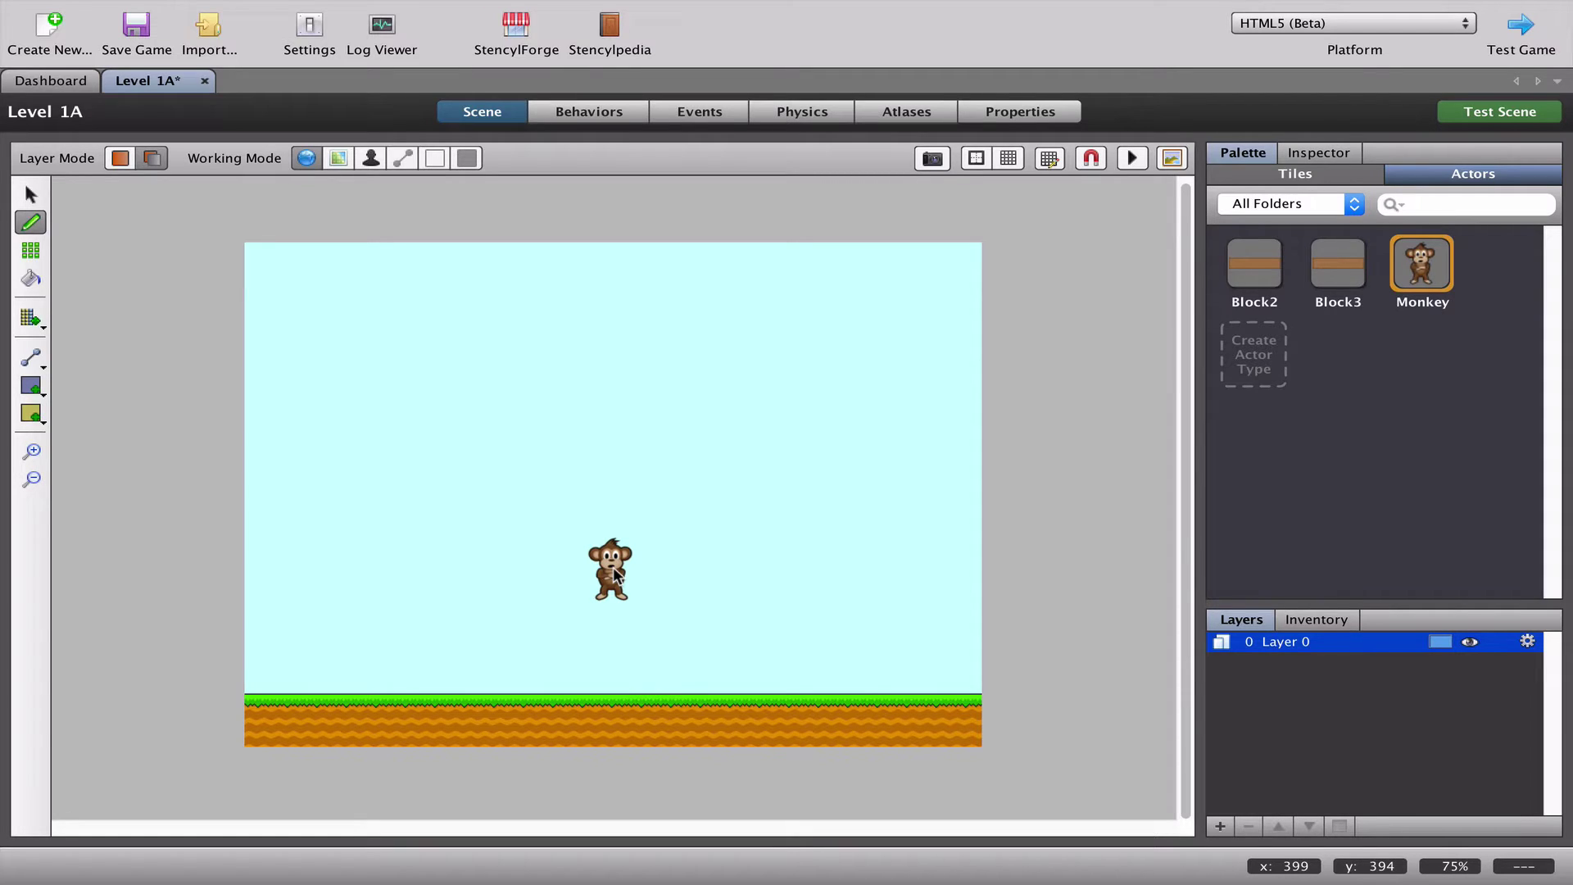
{"action": "key", "text": "Escape"}
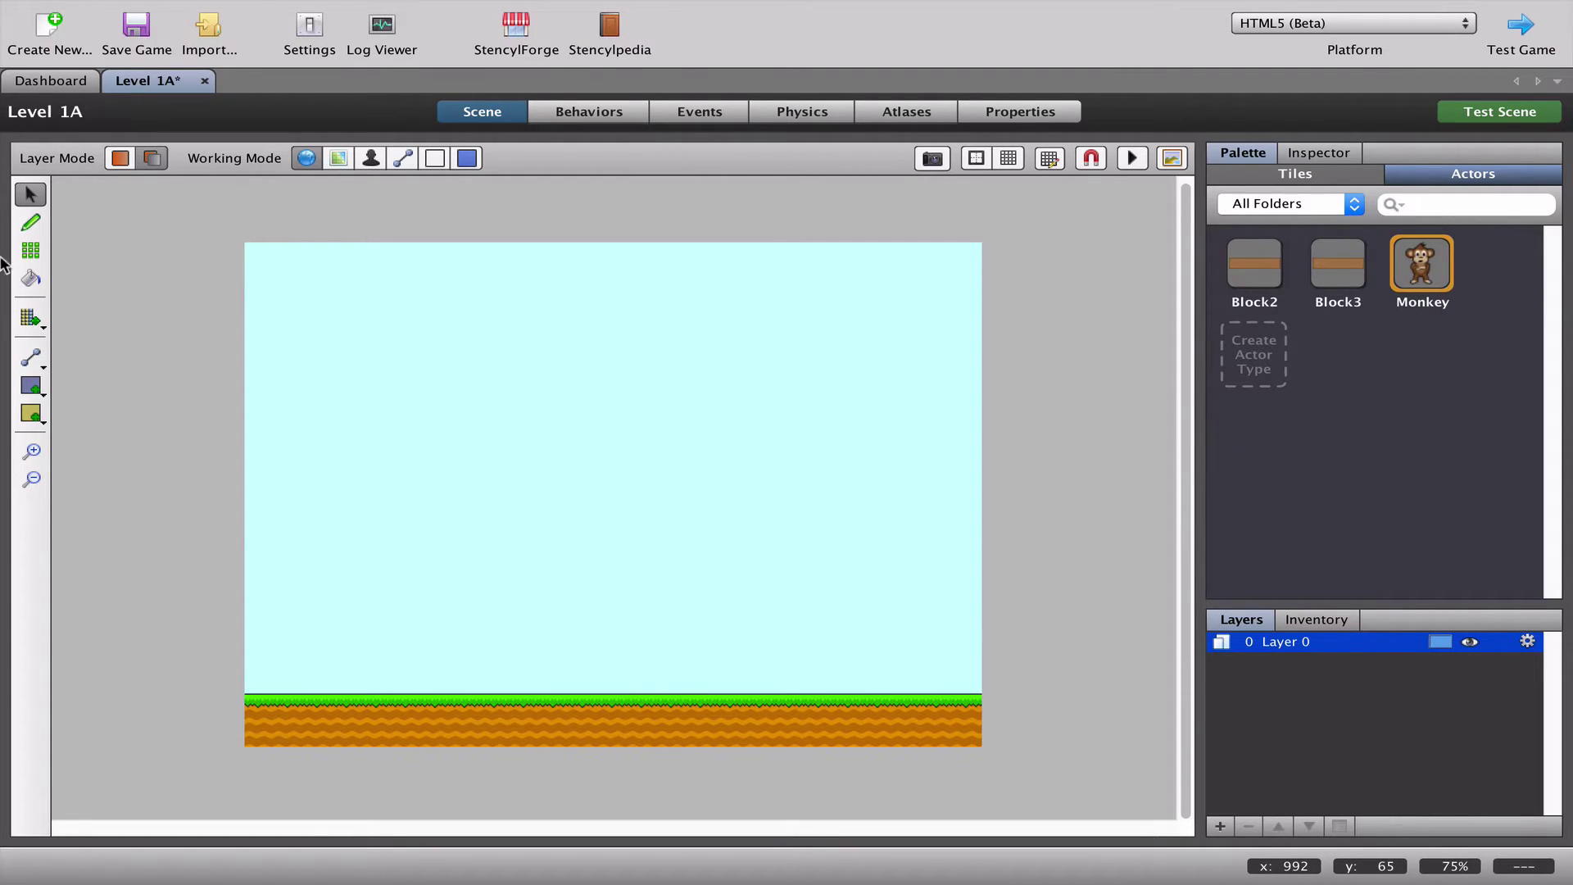
{"action": "left_click", "coordinate": [62, 81]}
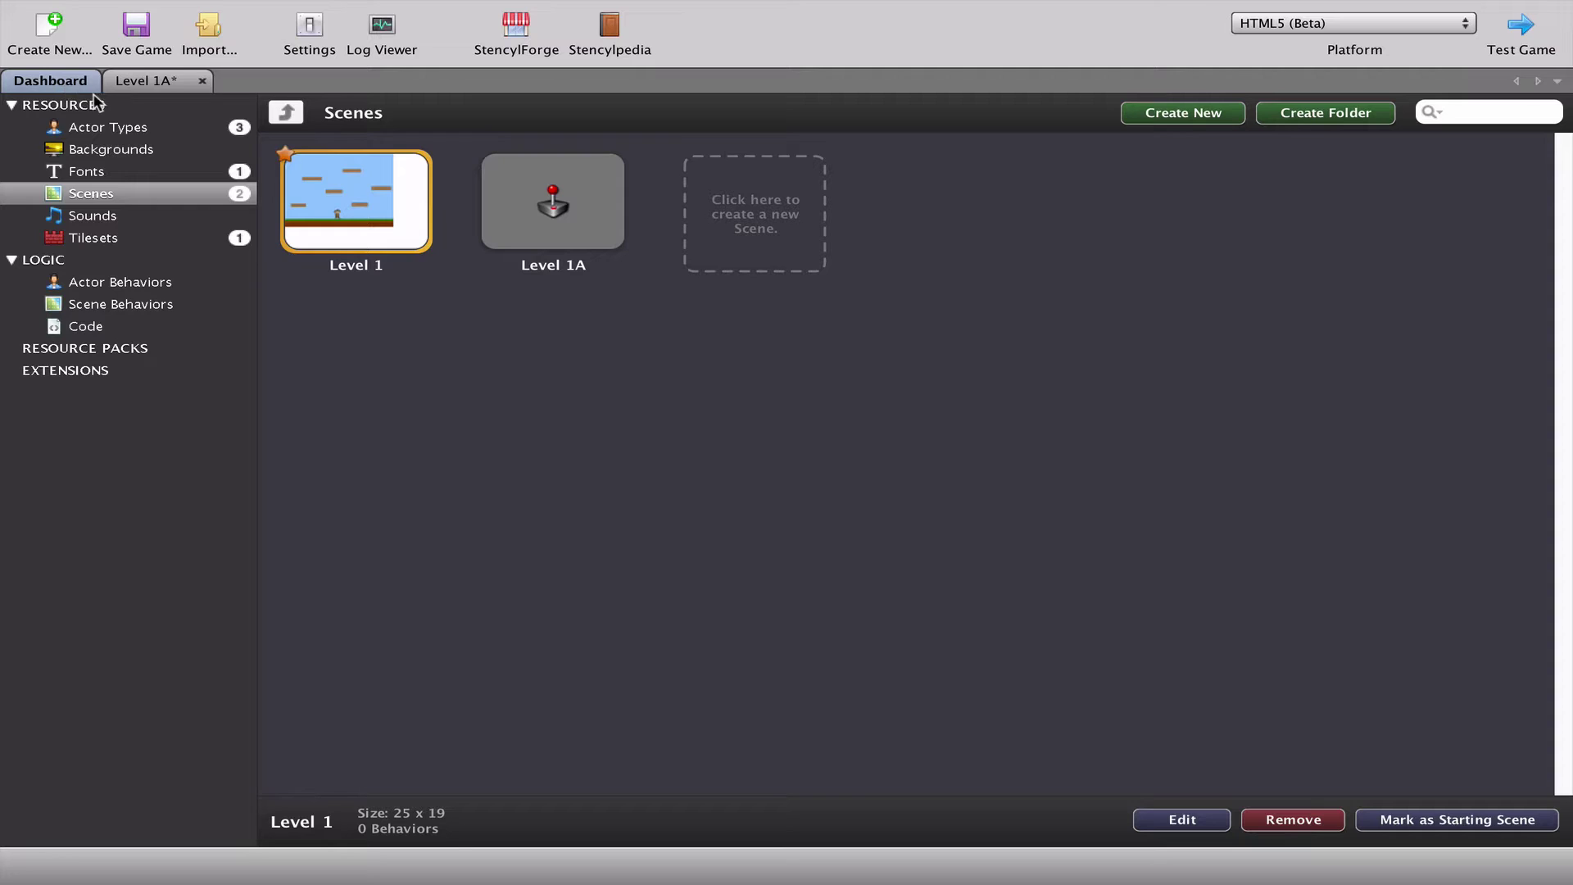
- Open the Monkey actor and add it to the Level 1A scene
{"action": "left_click", "coordinate": [147, 126]}
{"action": "double_click", "coordinate": [653, 207]}
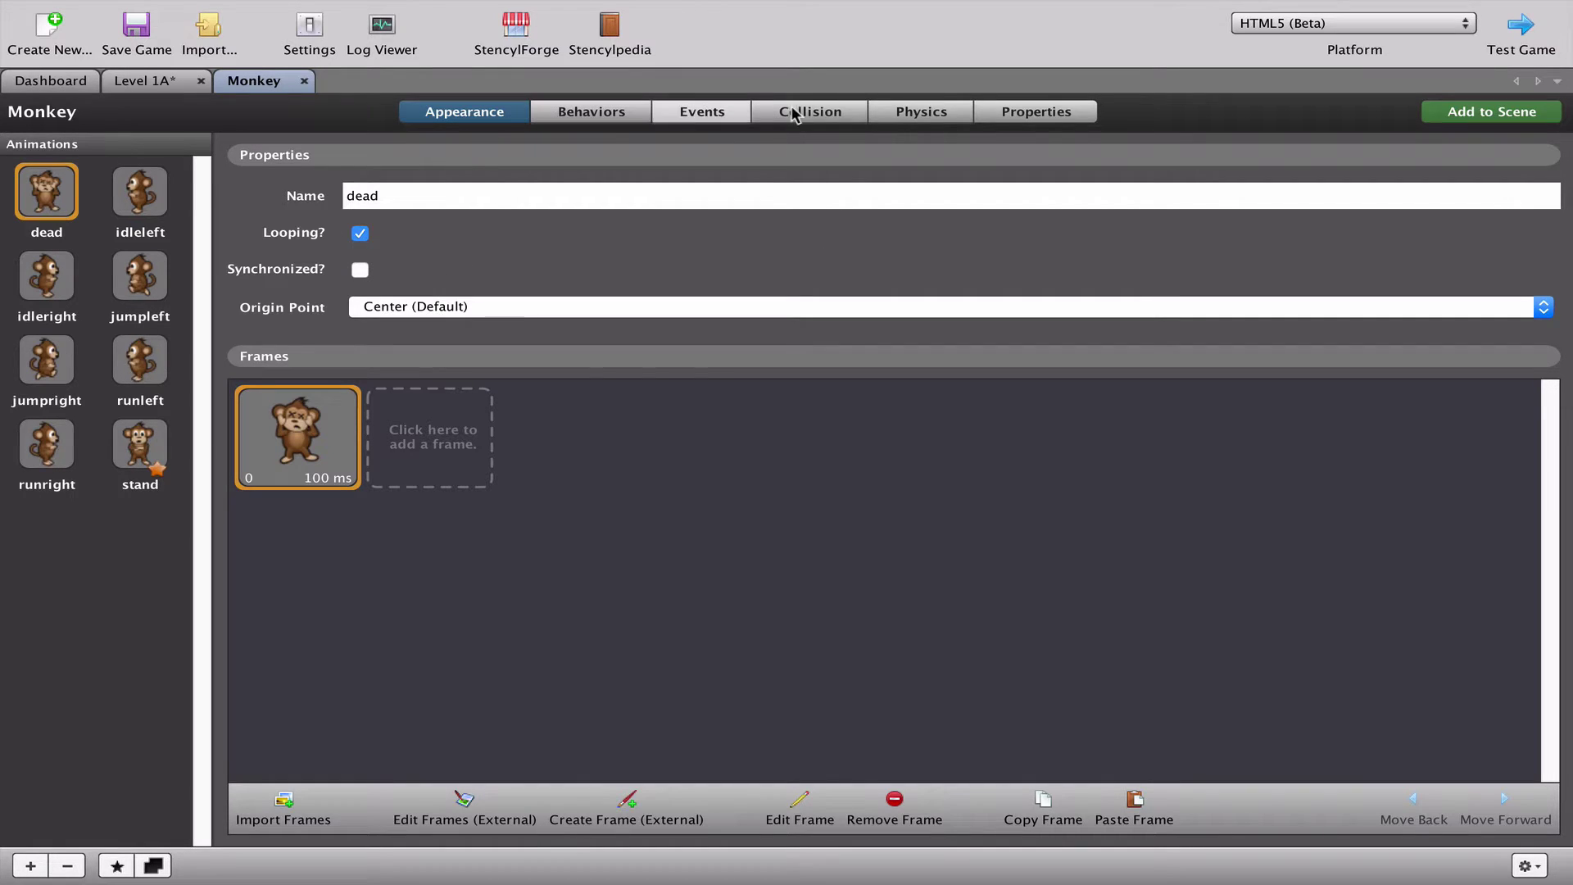
{"action": "left_click", "coordinate": [1450, 119]}
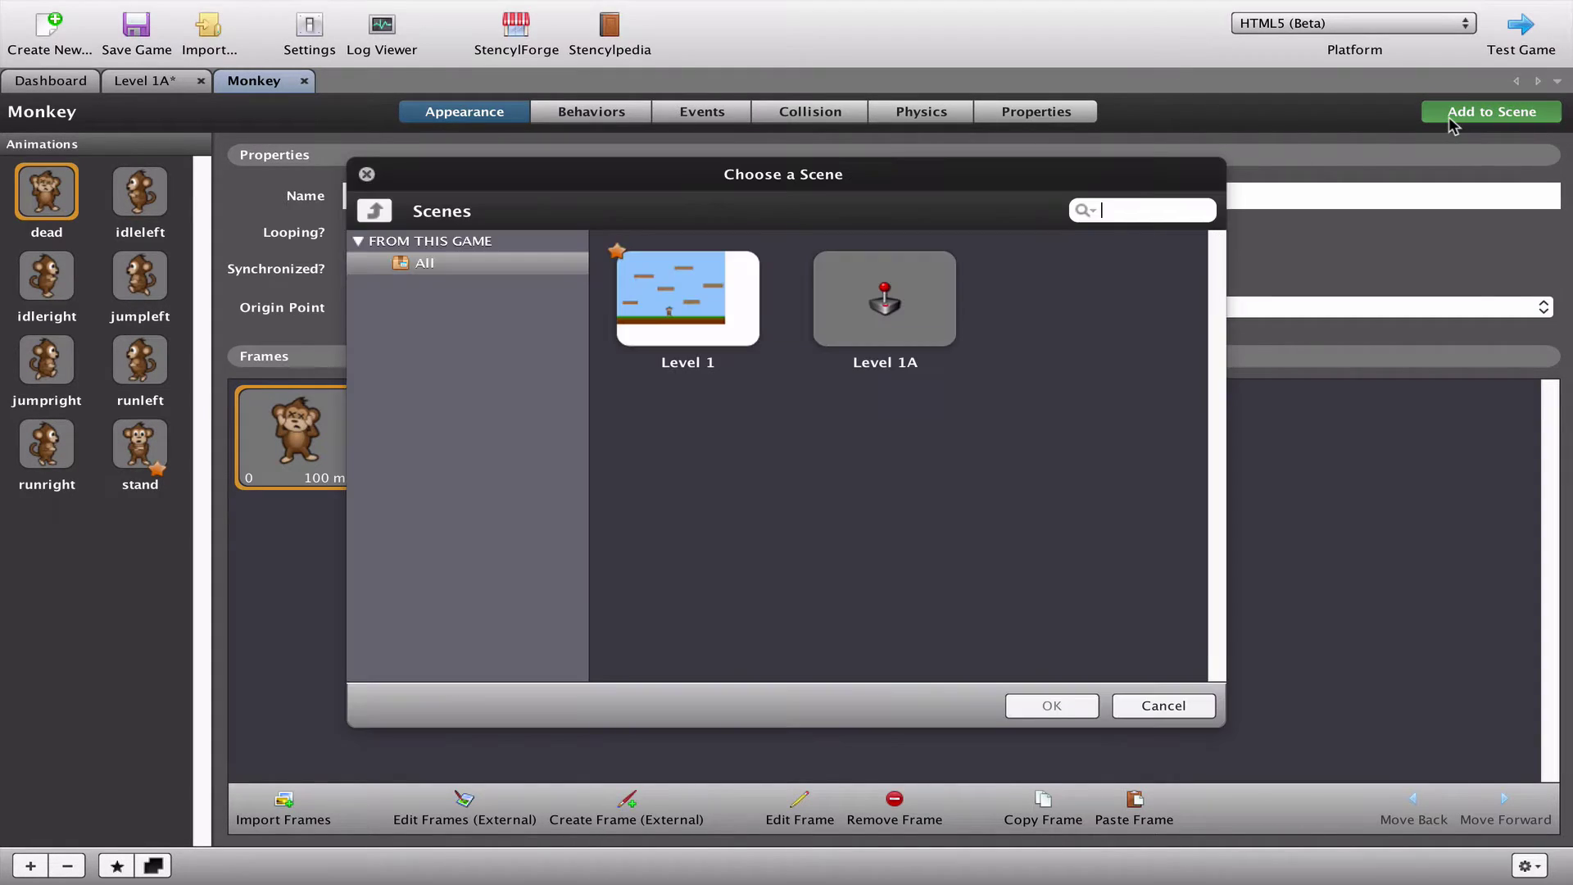
{"action": "left_click", "coordinate": [887, 314]}
{"action": "left_click", "coordinate": [1050, 704]}
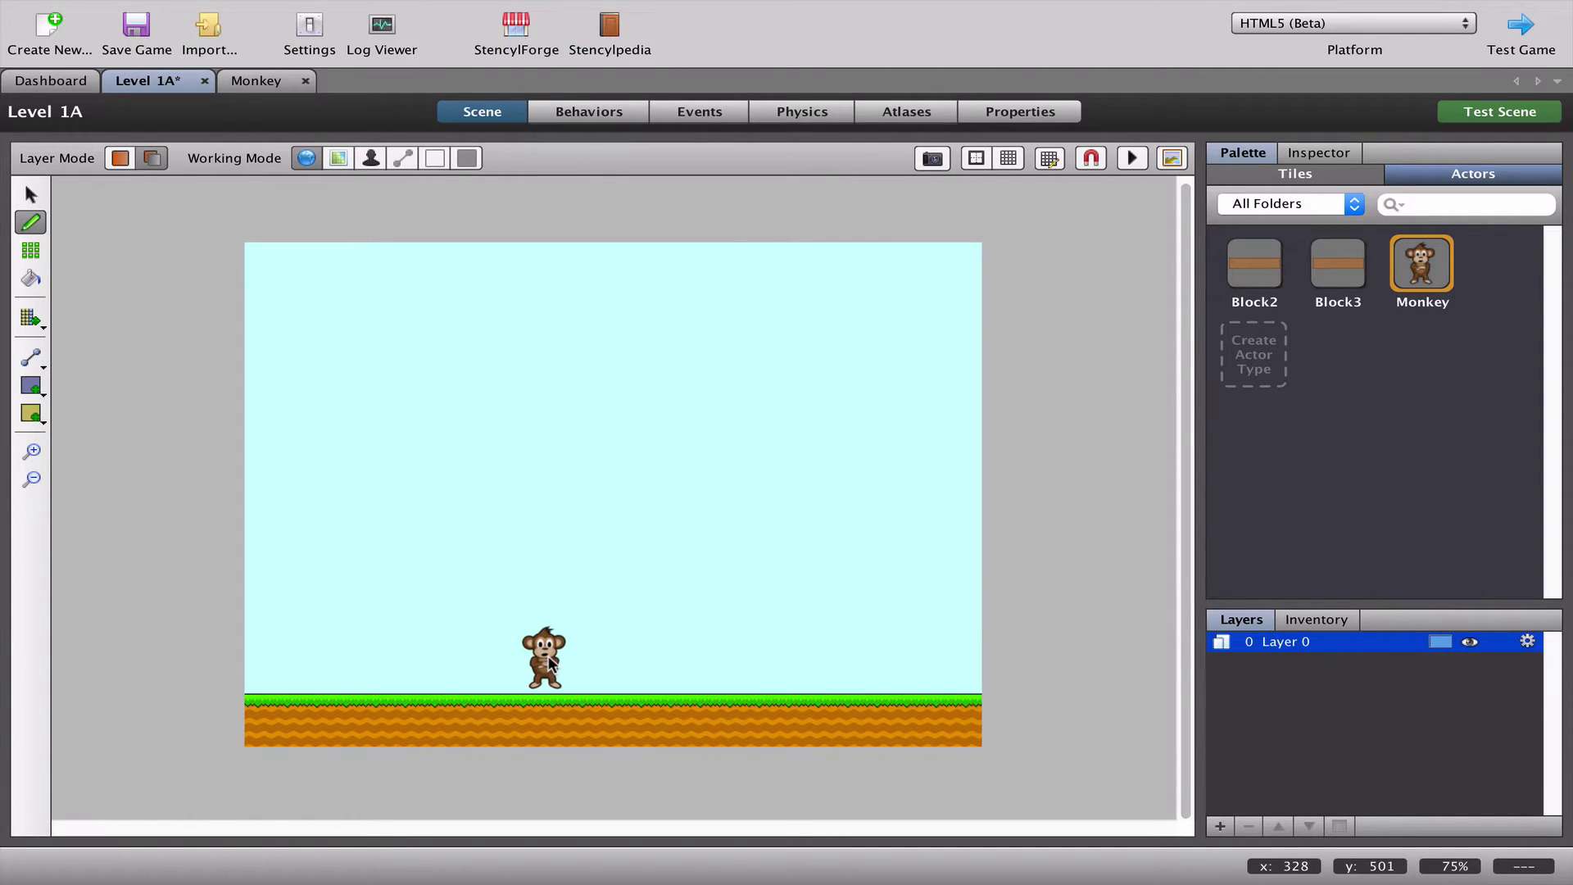
- Place one monkey on the grass floor and eight more in the sky
{"action": "left_click", "coordinate": [550, 661]}
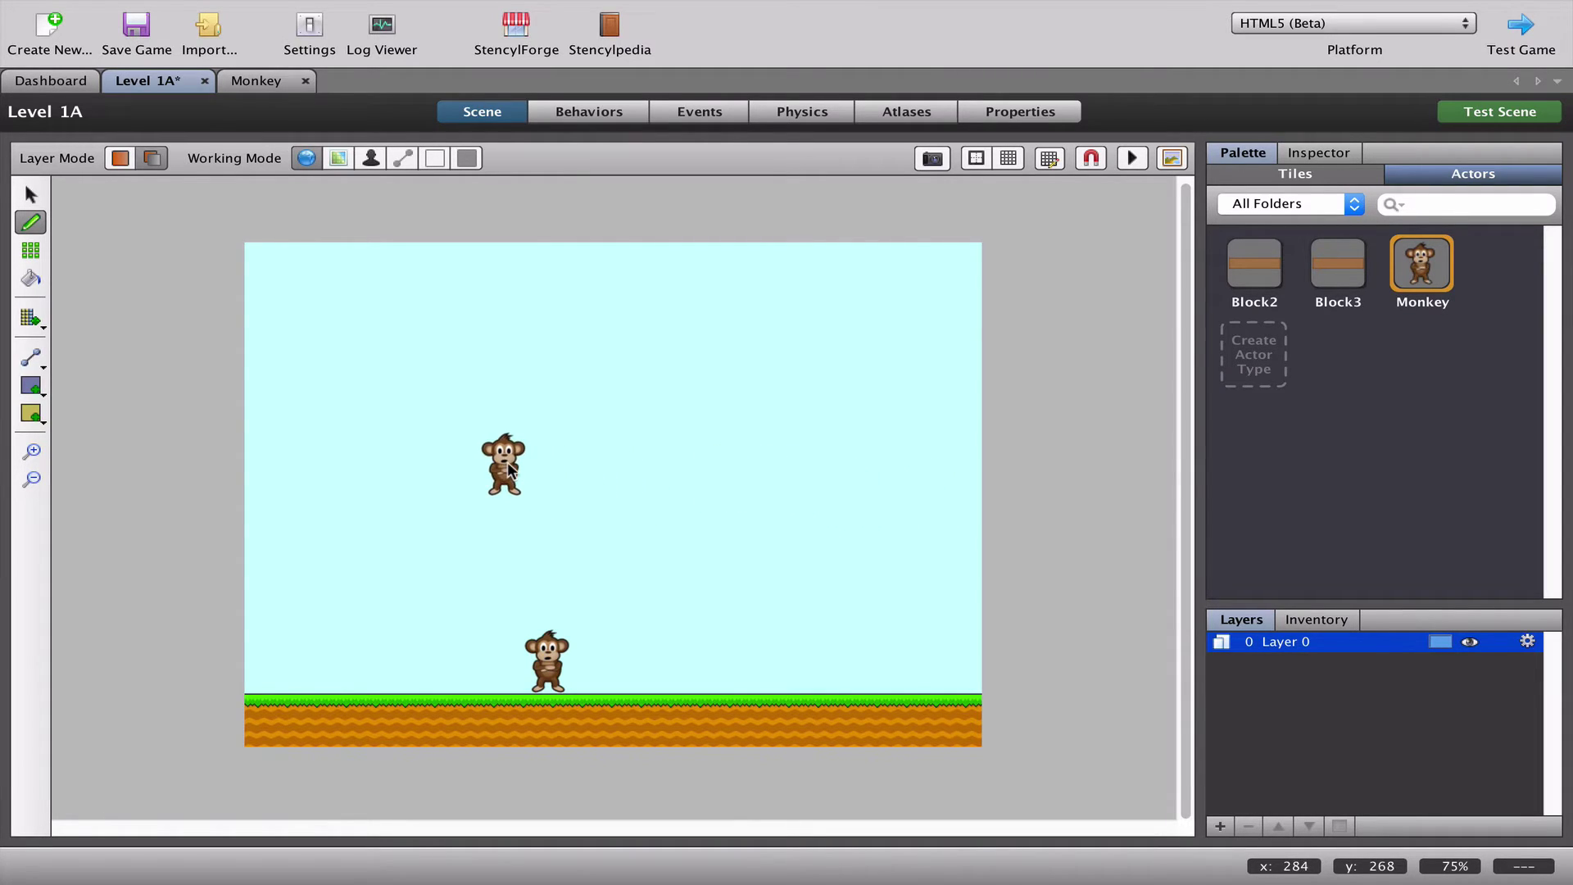
{"action": "left_click", "coordinate": [591, 485]}
{"action": "left_click", "coordinate": [675, 492]}
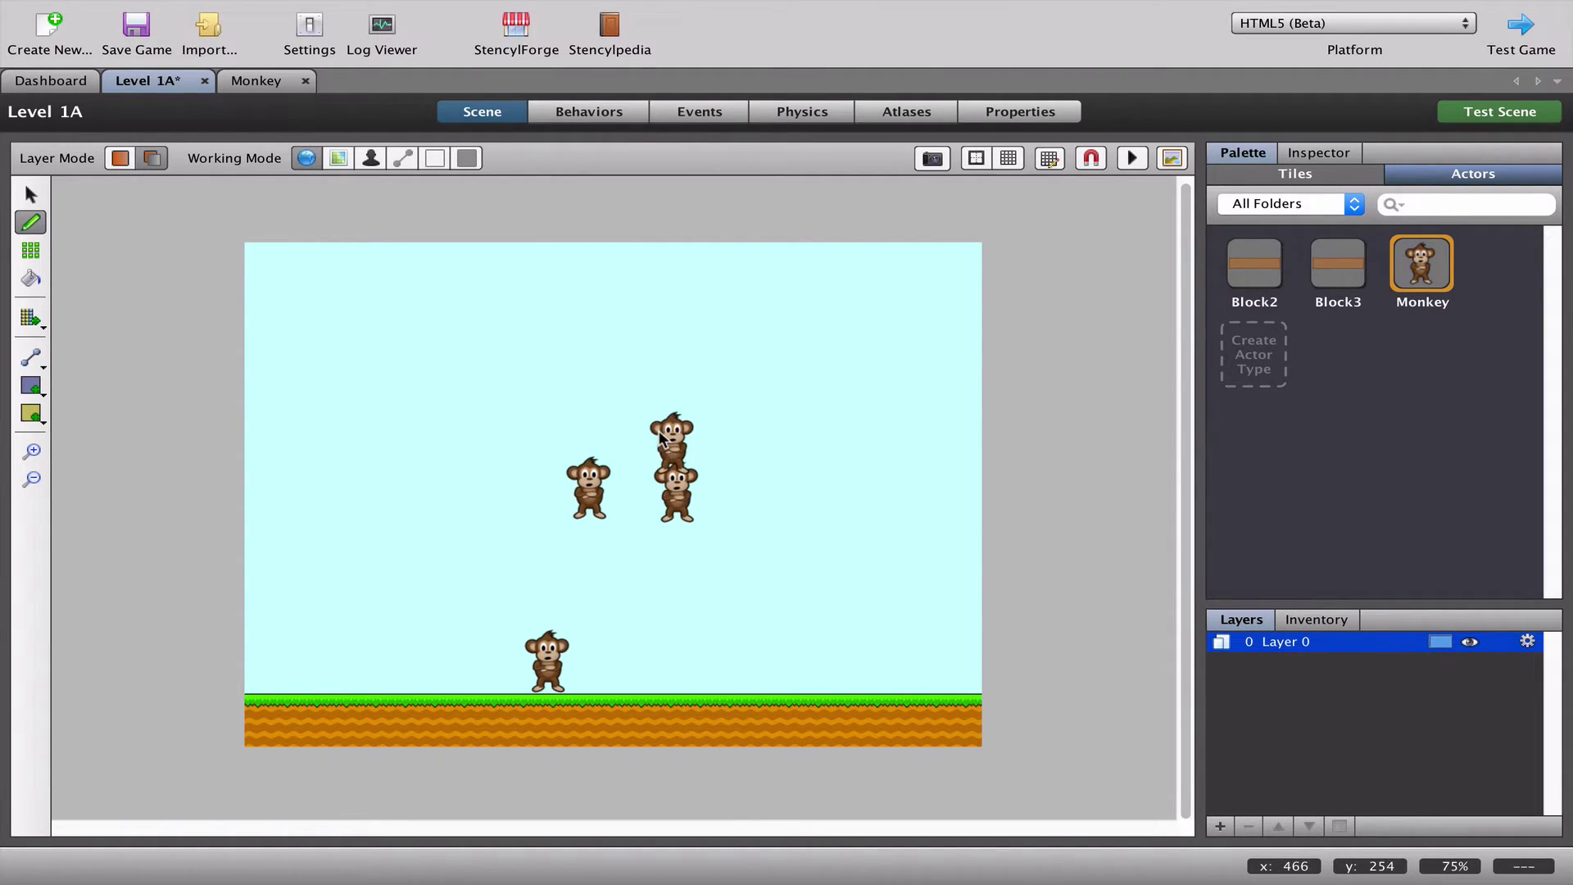
{"action": "left_click", "coordinate": [655, 432]}
{"action": "left_click", "coordinate": [588, 422]}
{"action": "left_click", "coordinate": [503, 445]}
{"action": "left_click", "coordinate": [508, 531]}
{"action": "left_click", "coordinate": [617, 549]}
{"action": "left_click", "coordinate": [711, 557]}
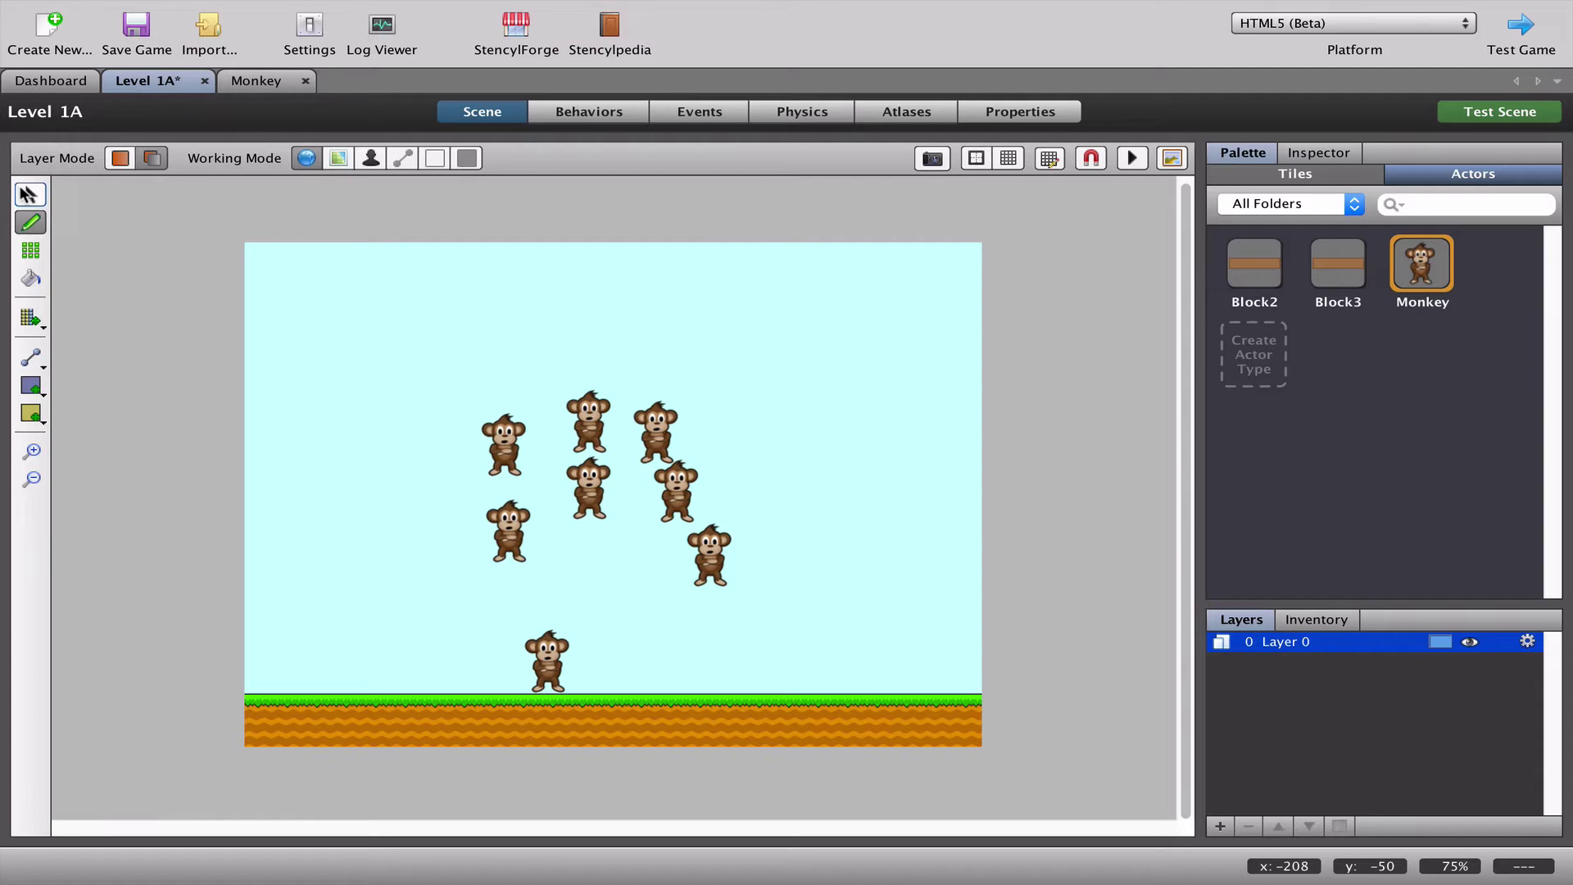
- Marquee-select the eight sky monkeys and delete them
{"action": "left_click", "coordinate": [29, 195]}
{"action": "left_click_drag", "start_coordinate": [445, 339], "coordinate": [814, 600]}
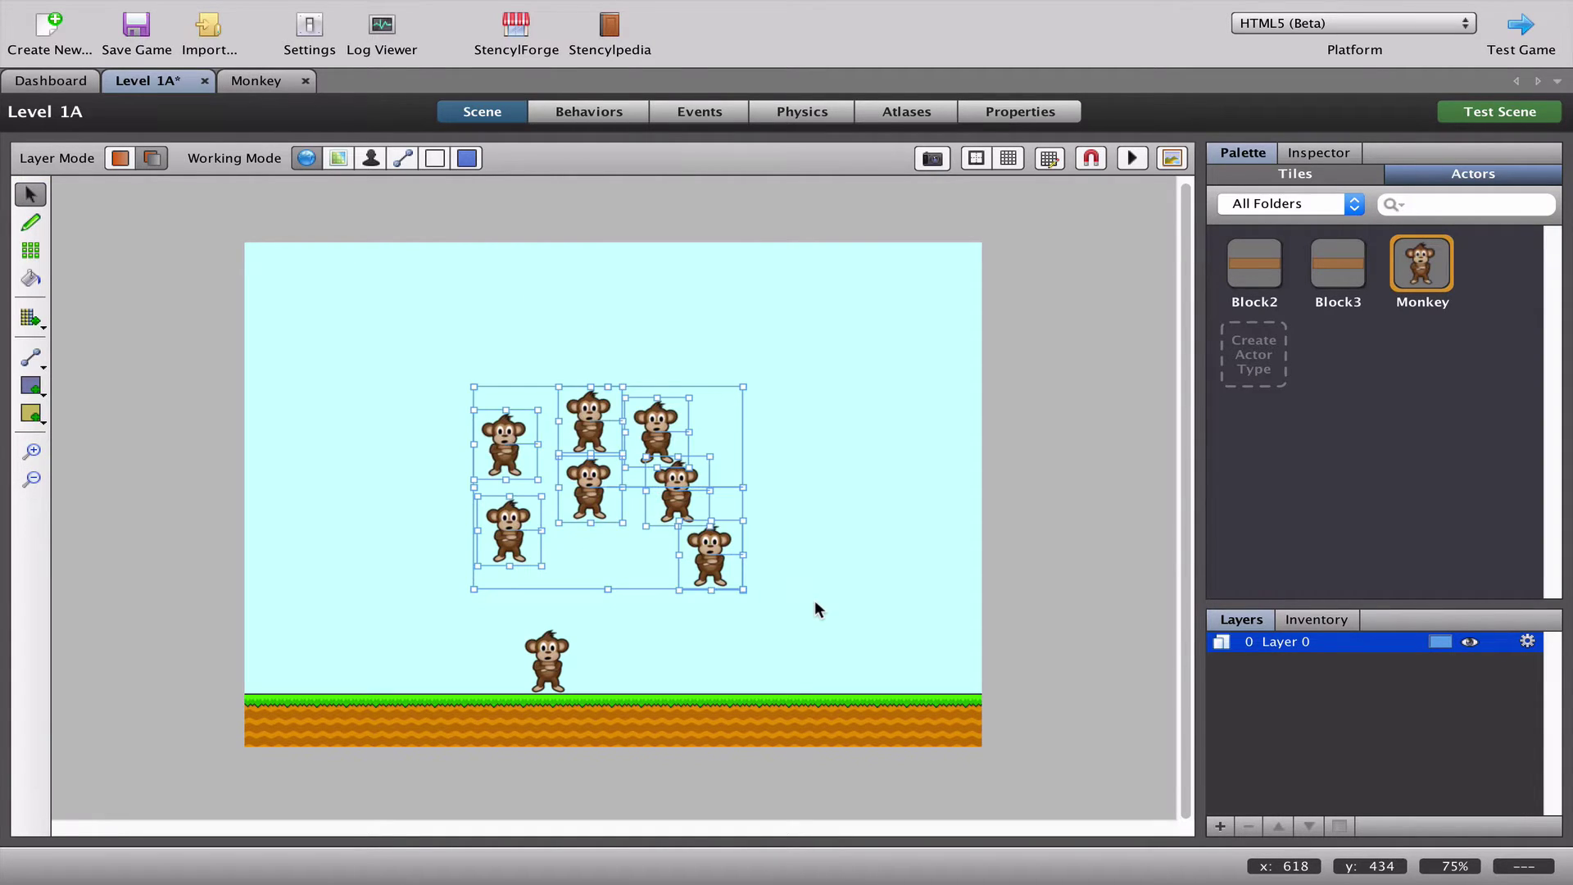
{"action": "key", "text": "Delete"}
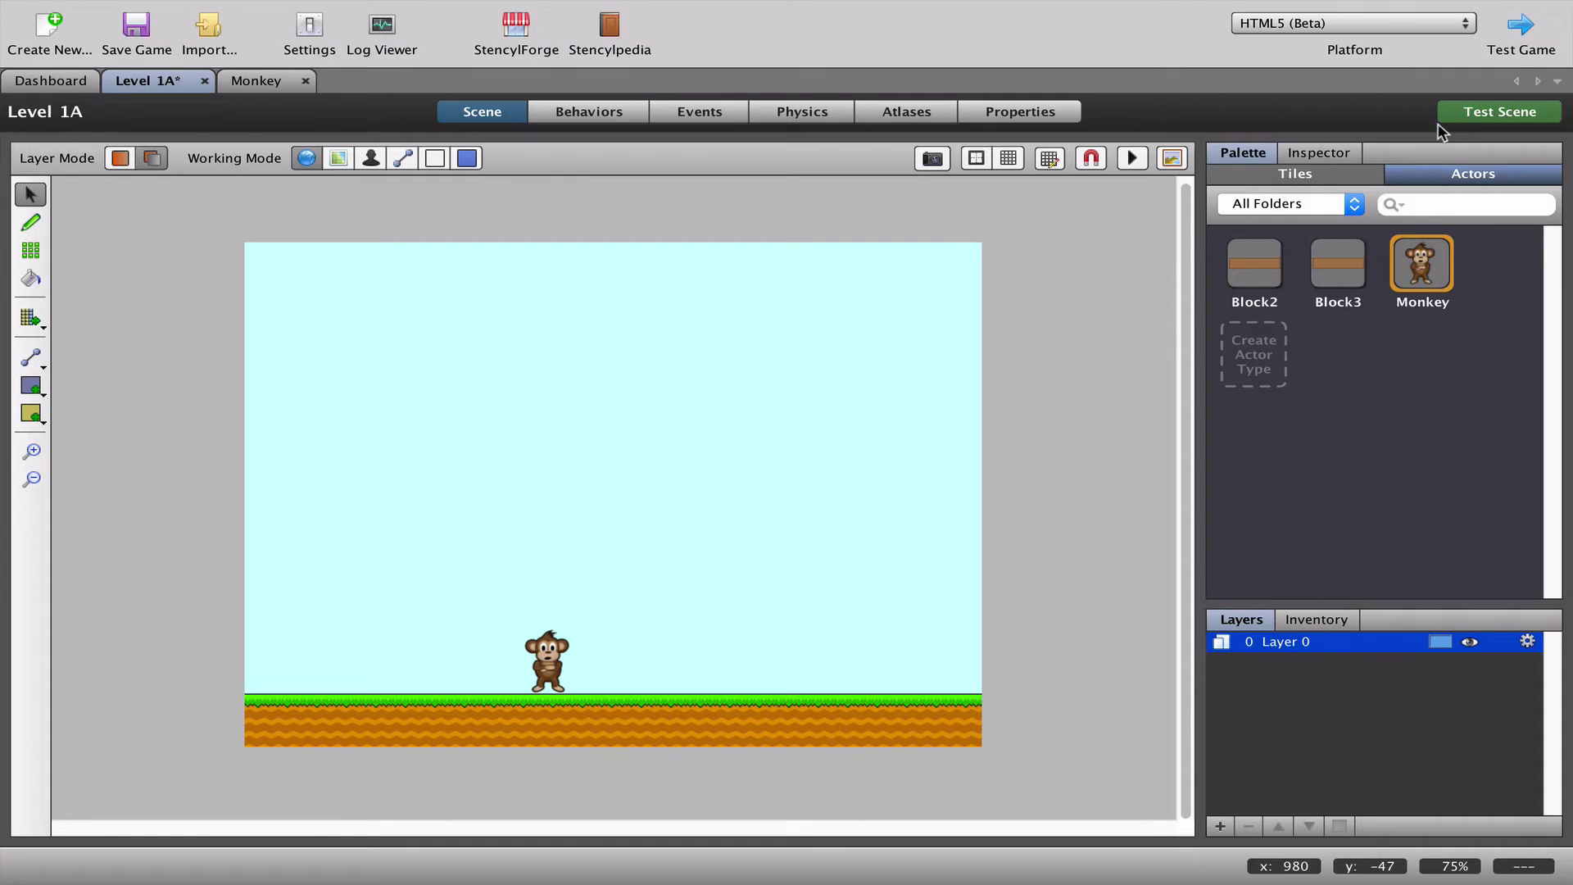
- Test Level 1A in Safari, walking the monkey left and right three times, then return to Stencyl
{"action": "left_click", "coordinate": [1477, 121]}
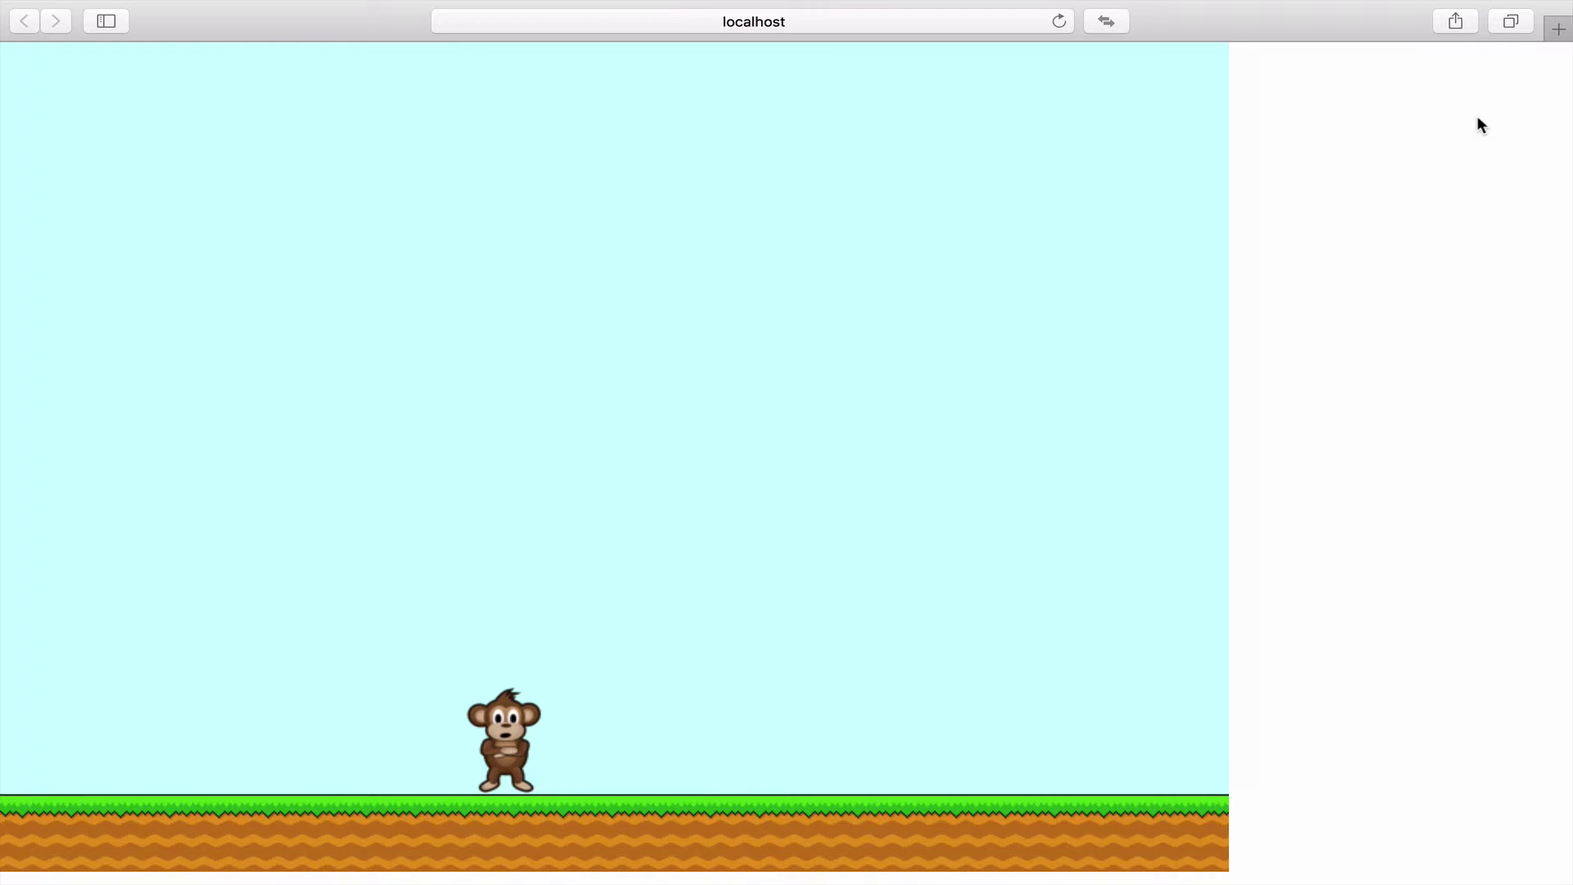
{"action": "key", "text": "Left"}
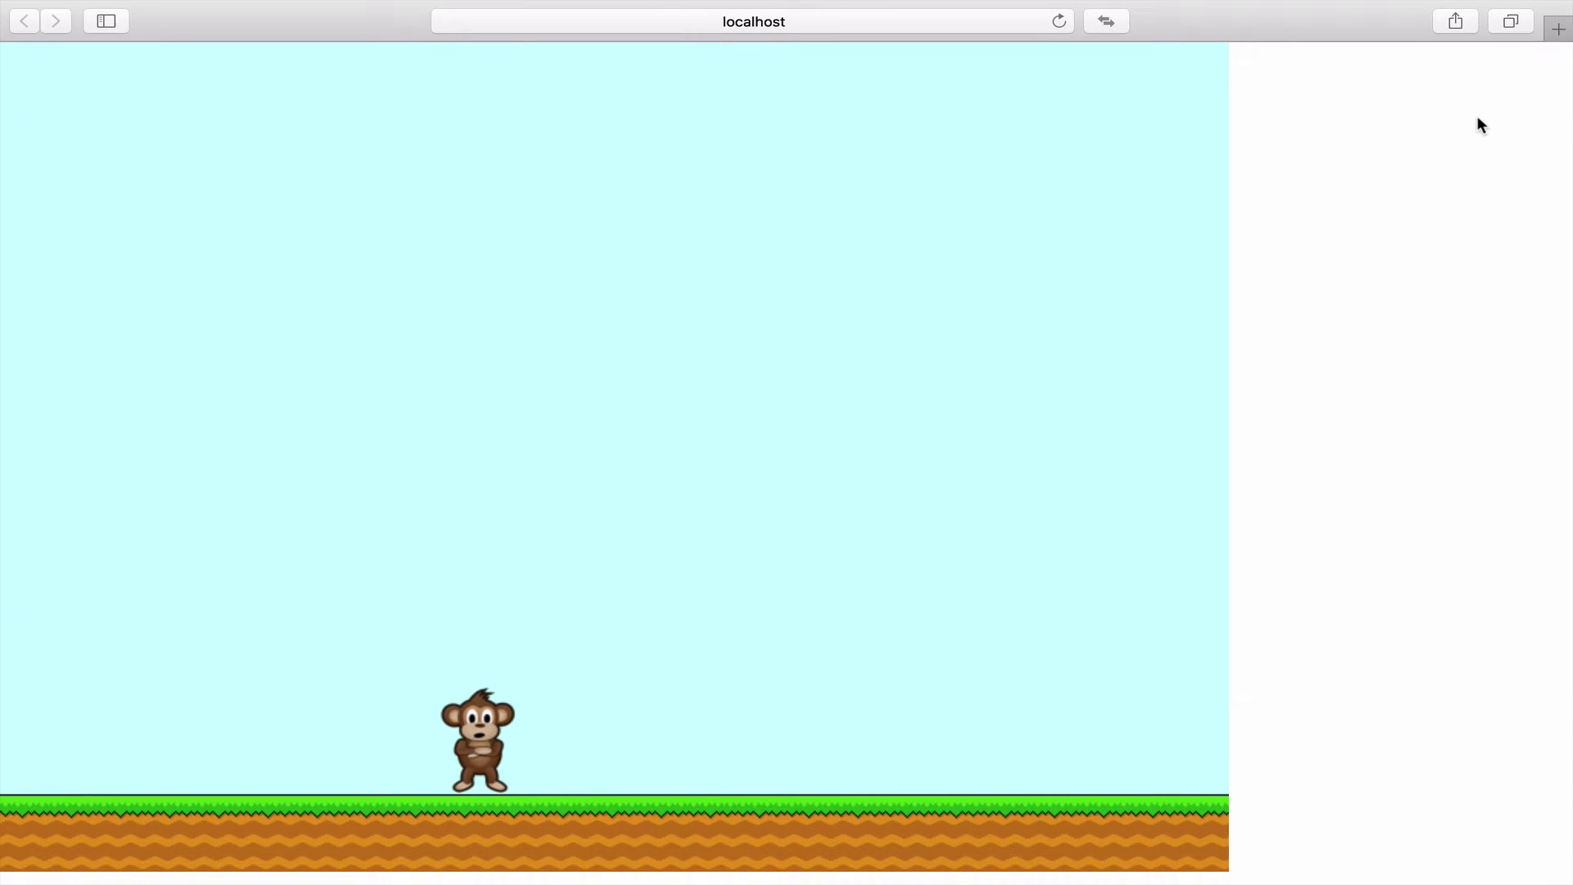
{"action": "key", "text": "Right"}
{"action": "key", "text": "Left"}
{"action": "key", "text": "Right"}
{"action": "key", "text": "Left"}
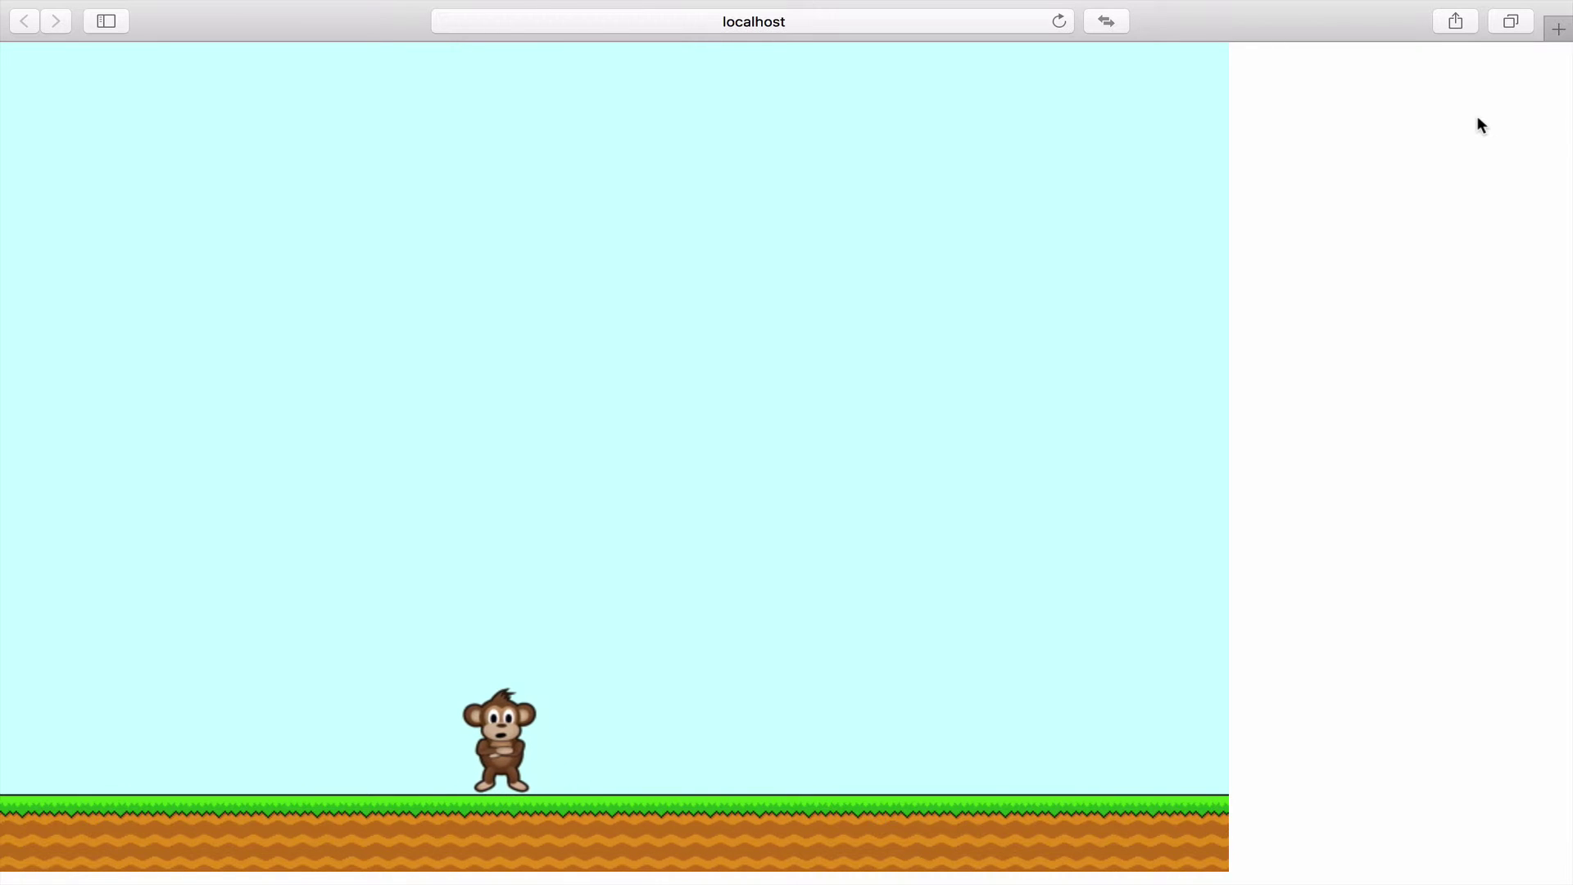
{"action": "key", "text": "Right"}
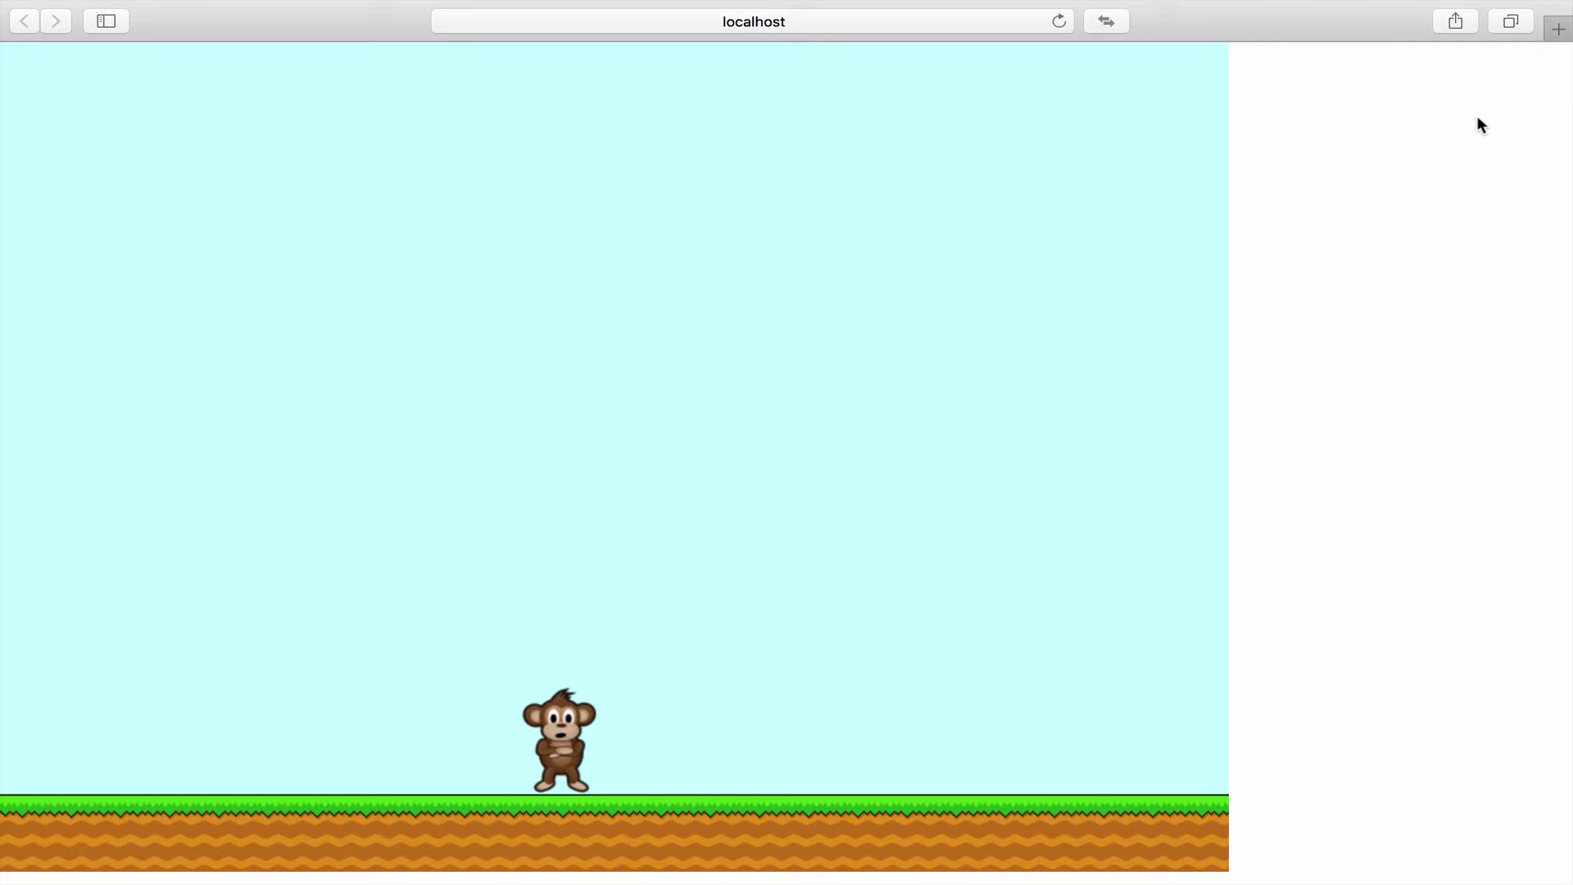
{"action": "key", "text": "super+Tab"}
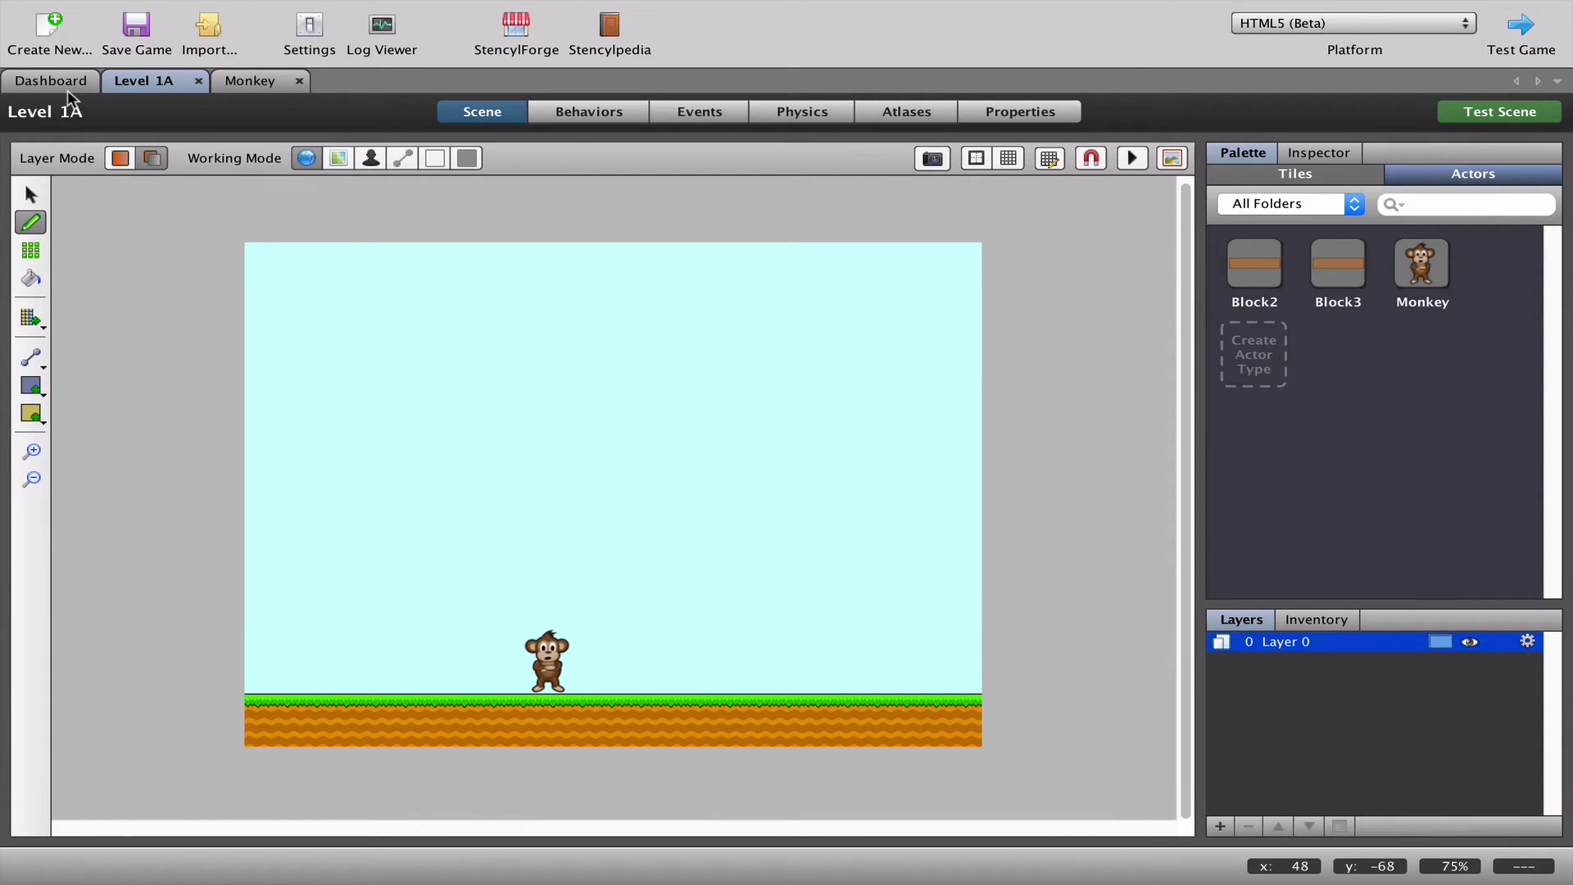
- Browse the Dashboard's scenes and actor types, reopen Level 1A, then close its tab
{"action": "left_click", "coordinate": [67, 90]}
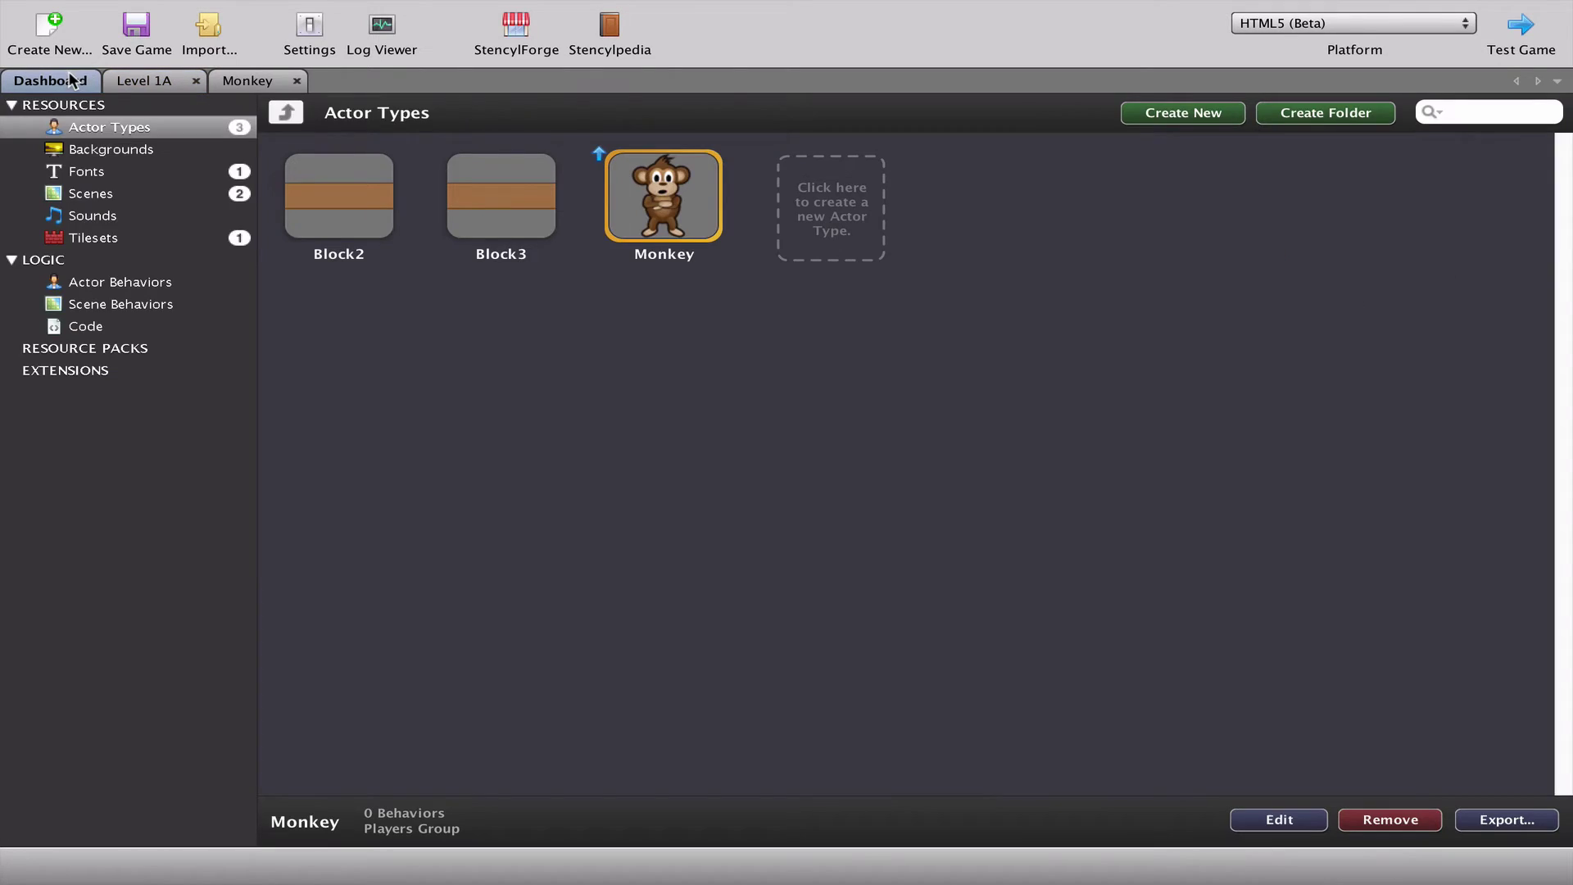
{"action": "left_click", "coordinate": [127, 194]}
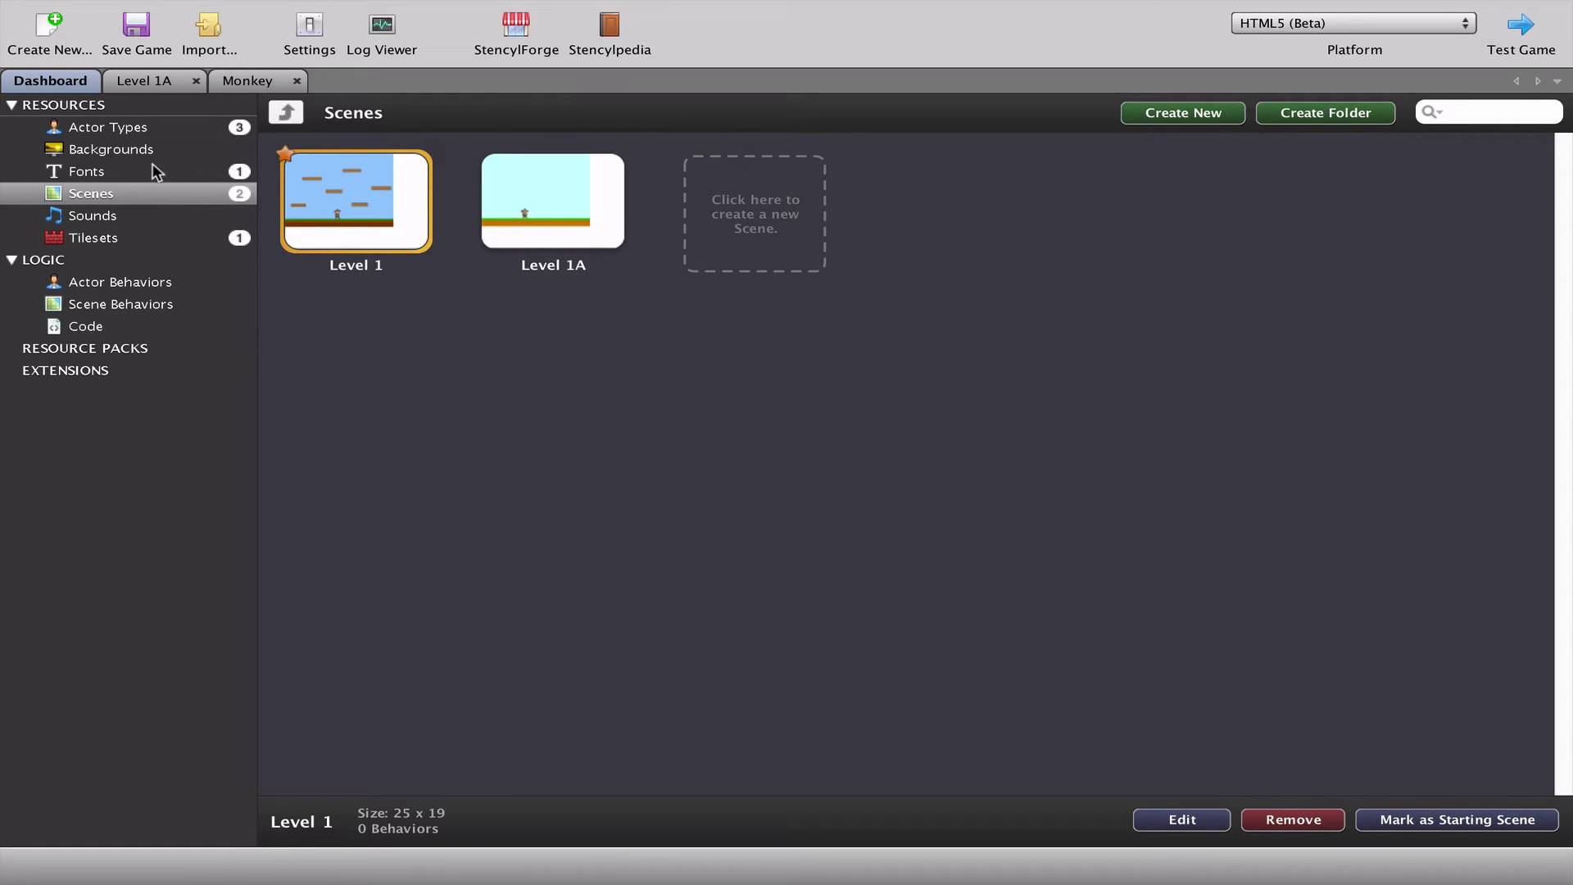
{"action": "left_click", "coordinate": [144, 131]}
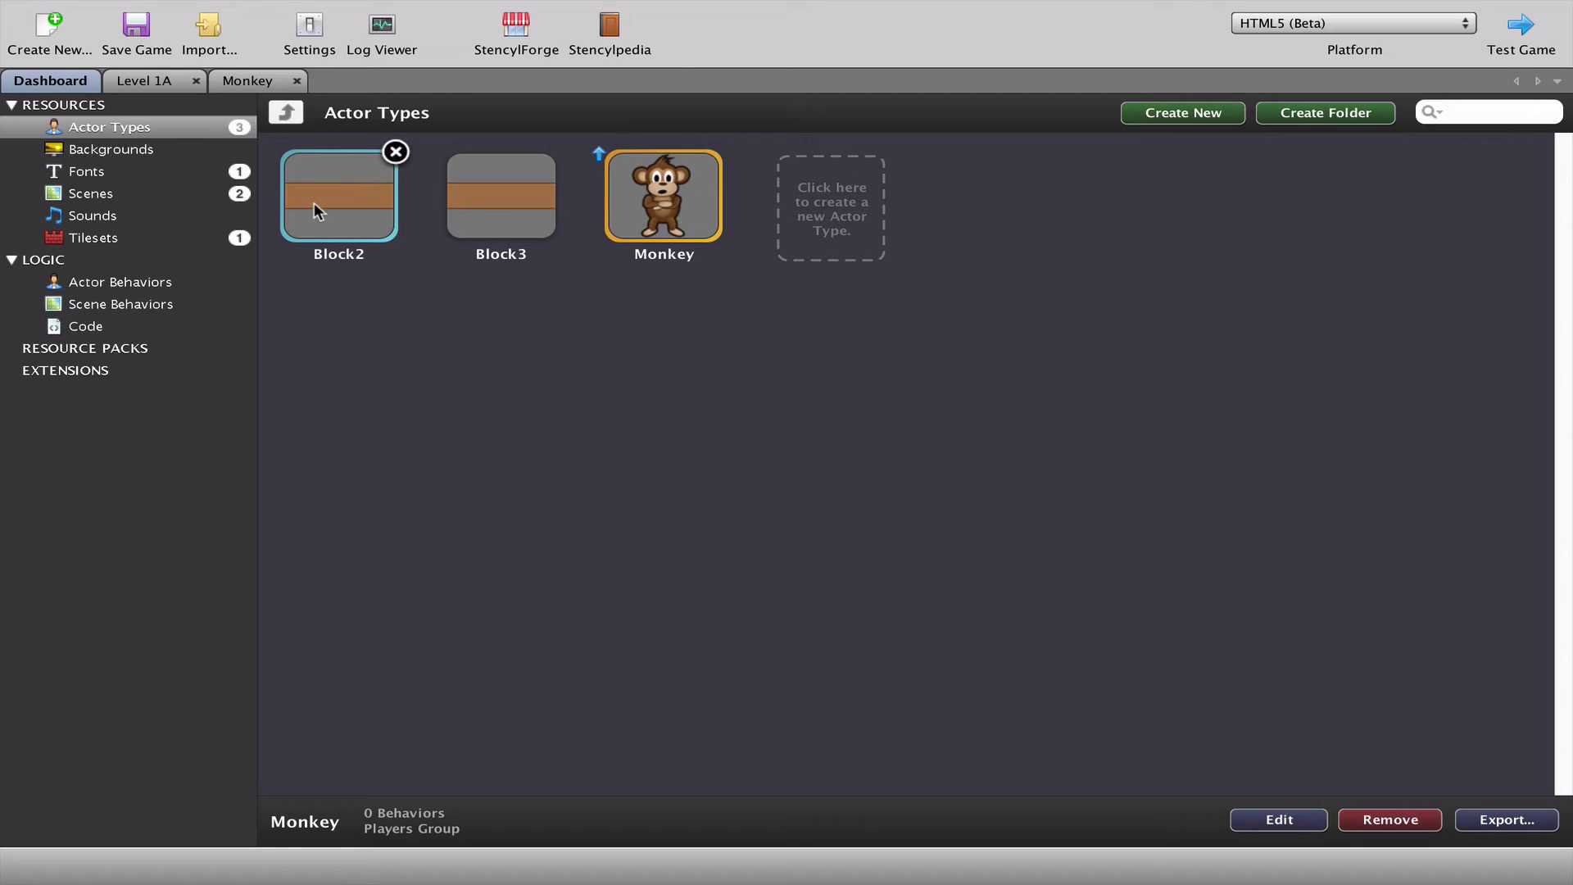
{"action": "left_click", "coordinate": [122, 195]}
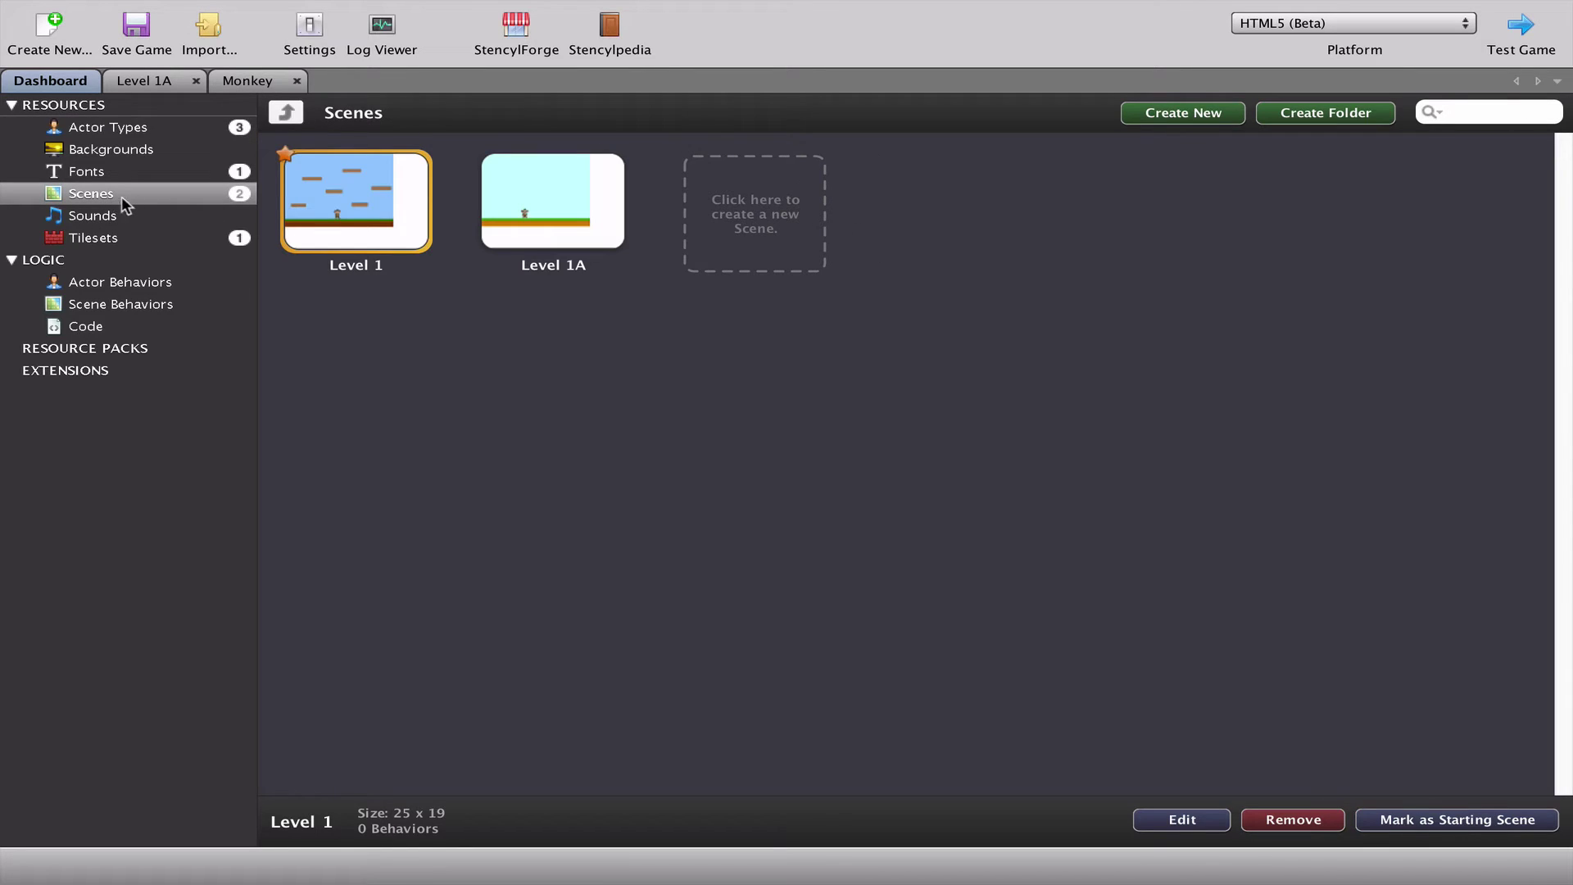
{"action": "double_click", "coordinate": [541, 213]}
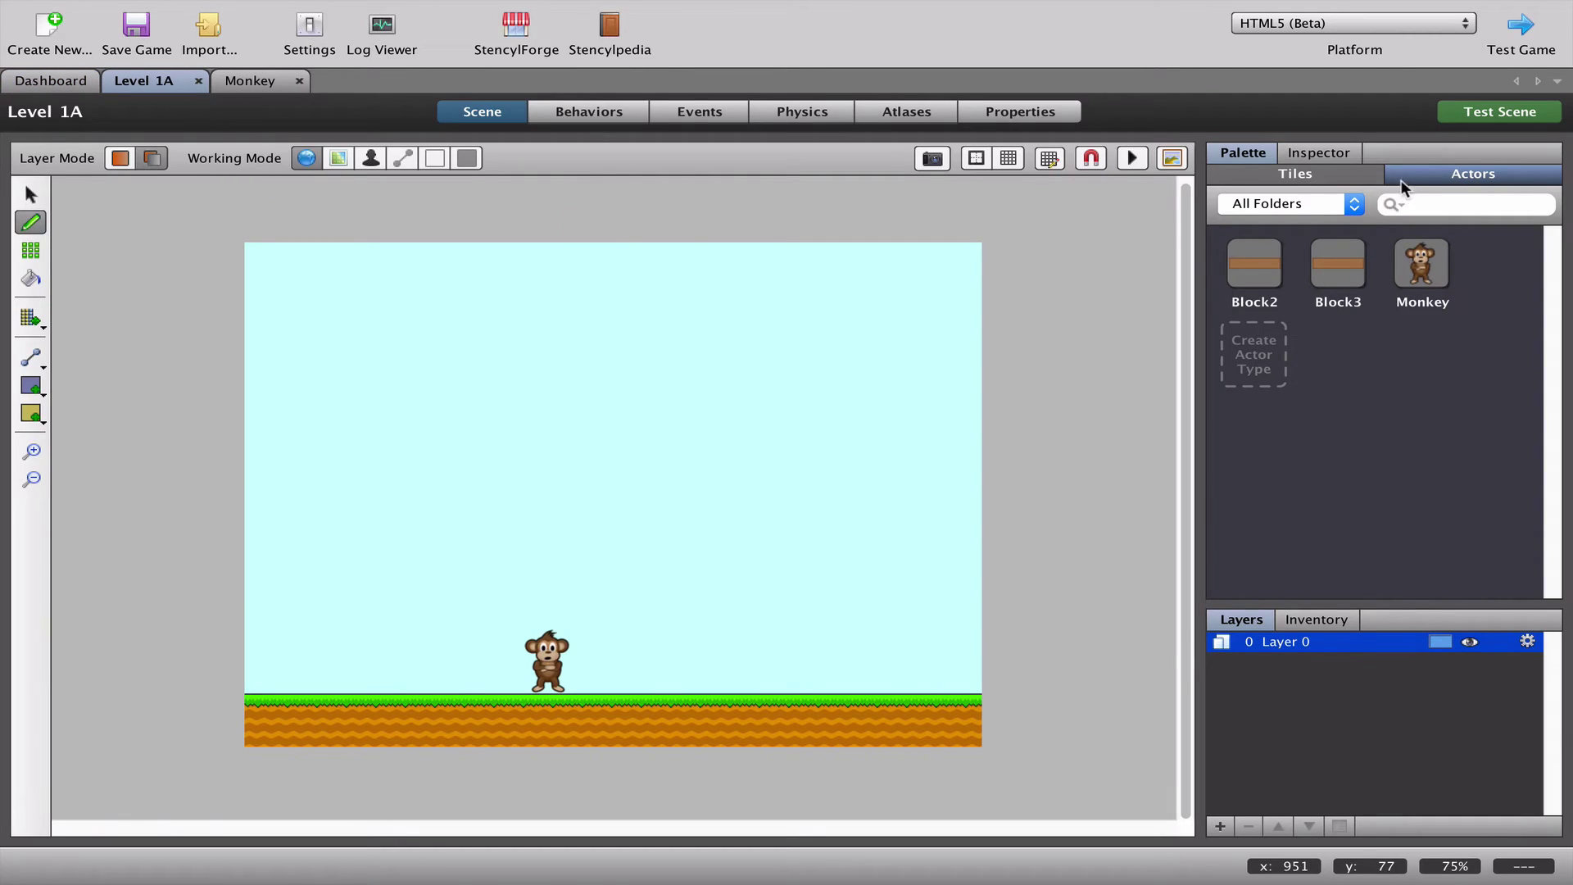
{"action": "left_click", "coordinate": [1302, 175]}
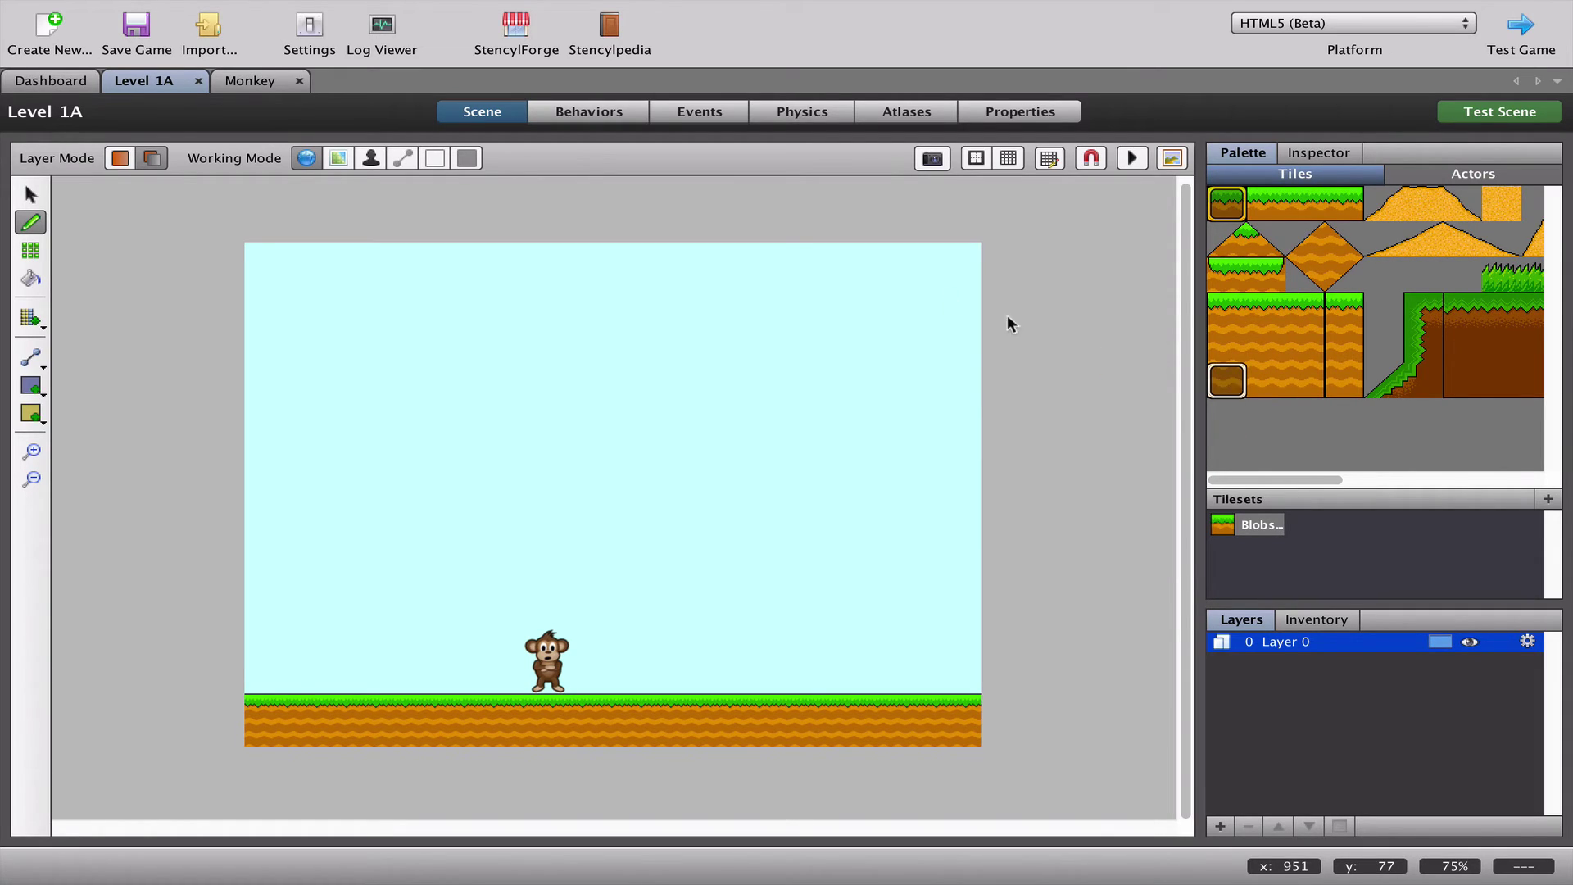
{"action": "left_click", "coordinate": [198, 80]}
{"action": "left_click", "coordinate": [65, 85]}
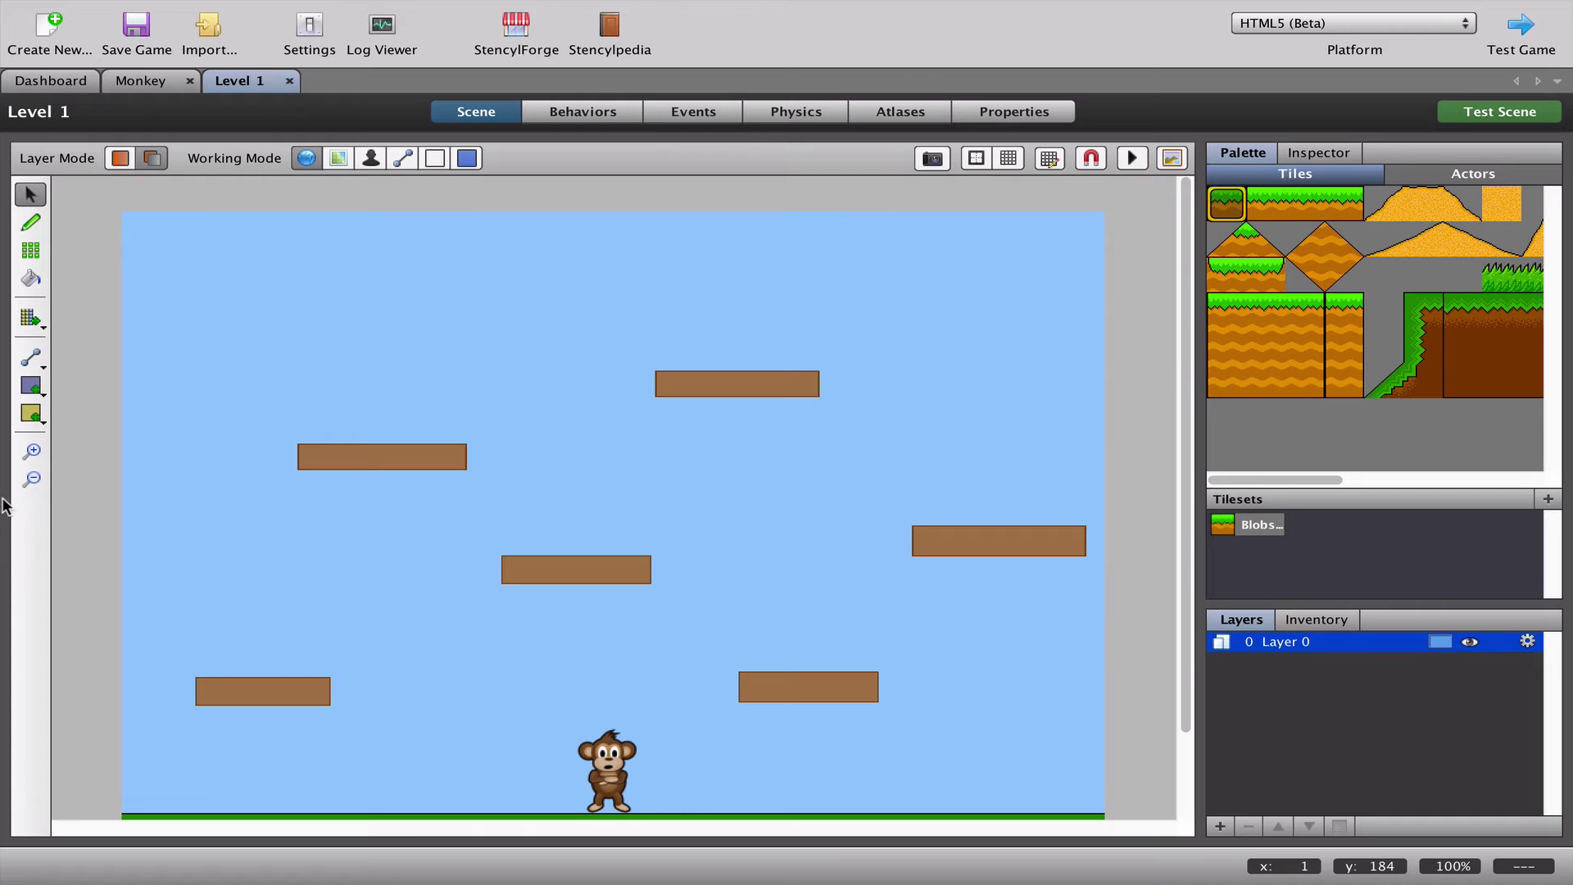
- Zoom Level 1 out to 75% and switch to the Select tool
{"action": "left_click", "coordinate": [31, 480]}
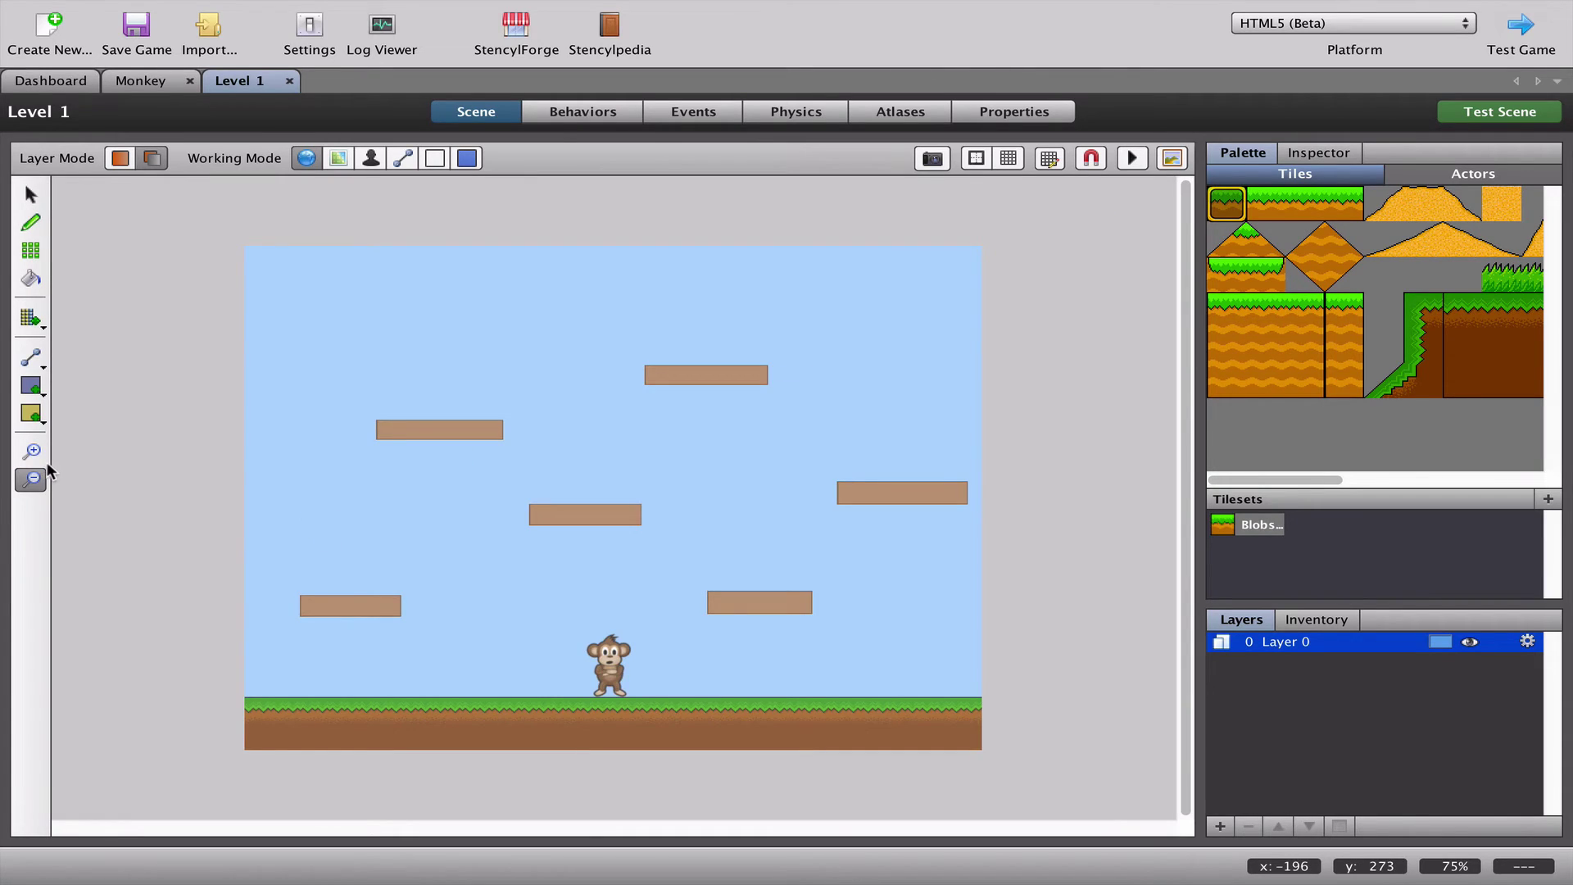
{"action": "key", "text": "s"}
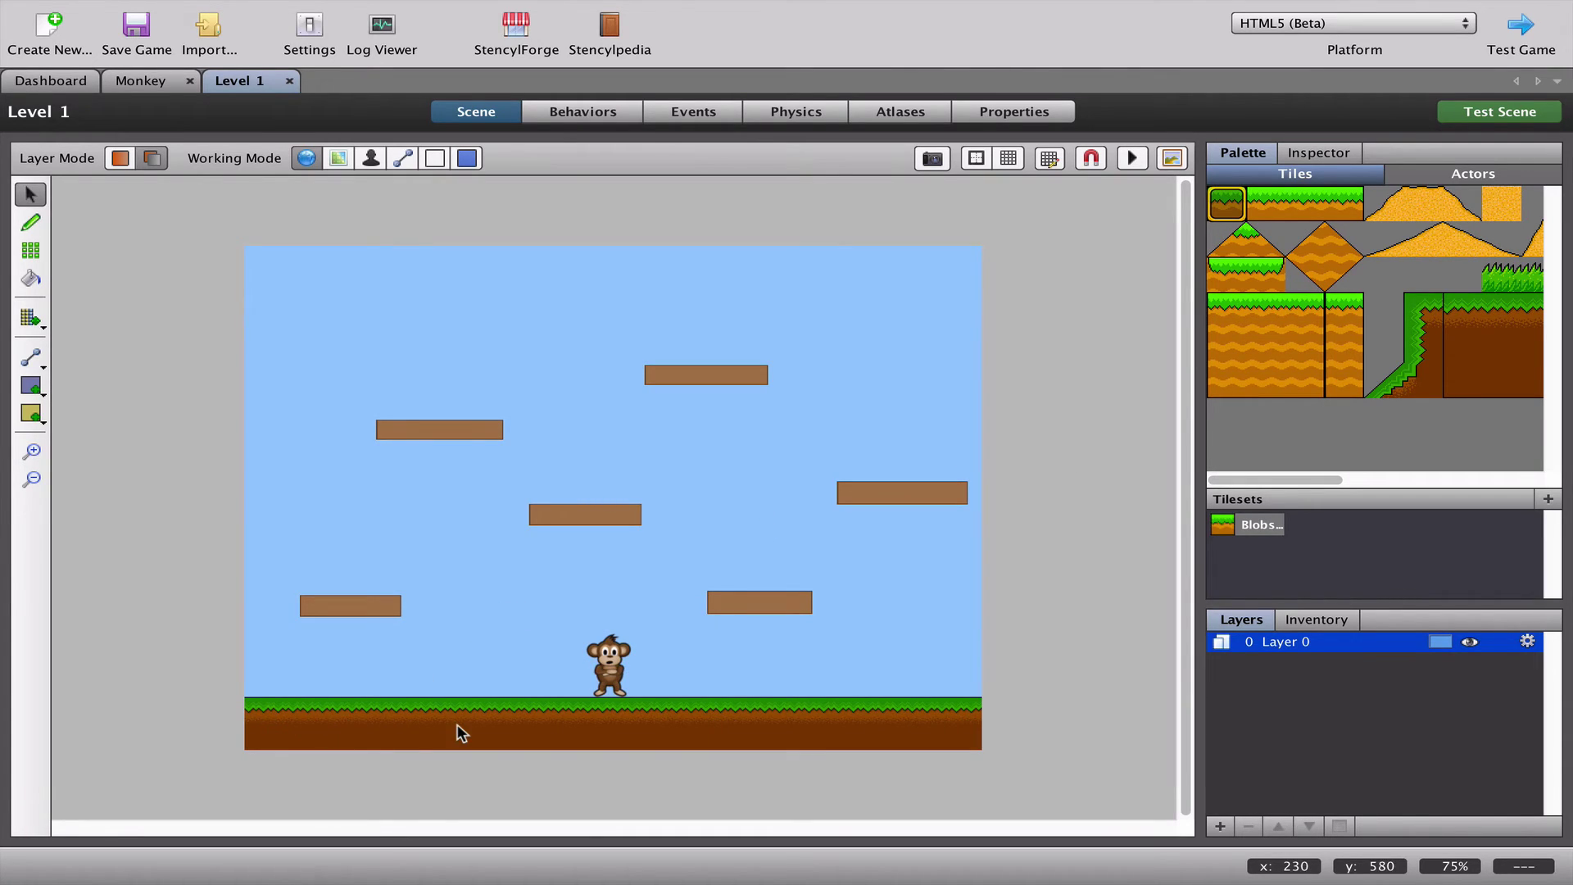